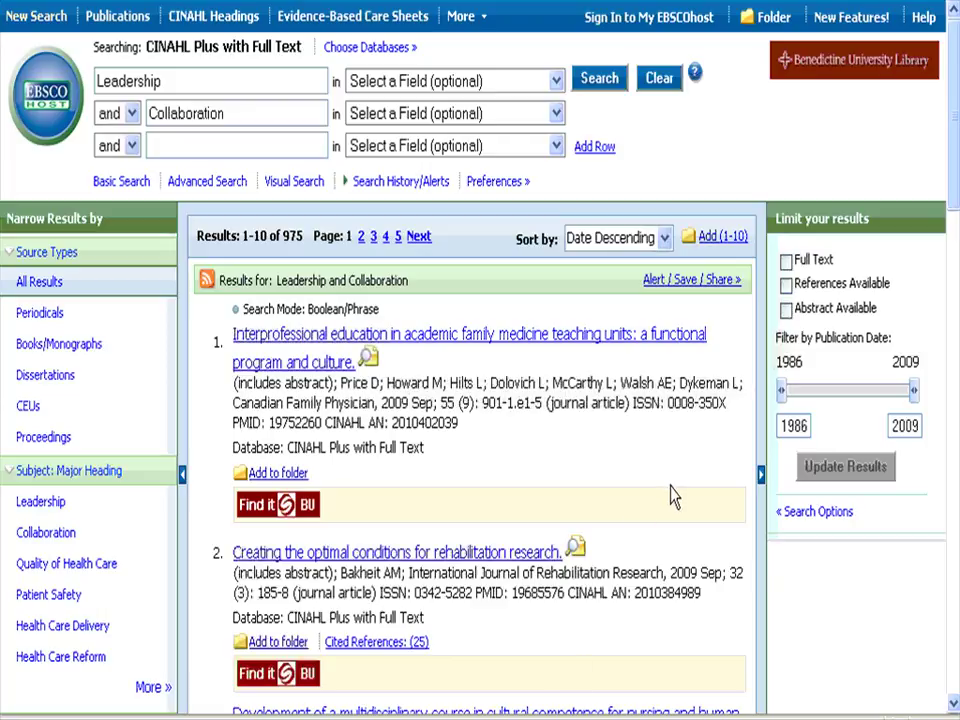
Add results 1 and 3 of the Leadership and Collaboration search to the folder.
scroll(690, 482, down, 3)
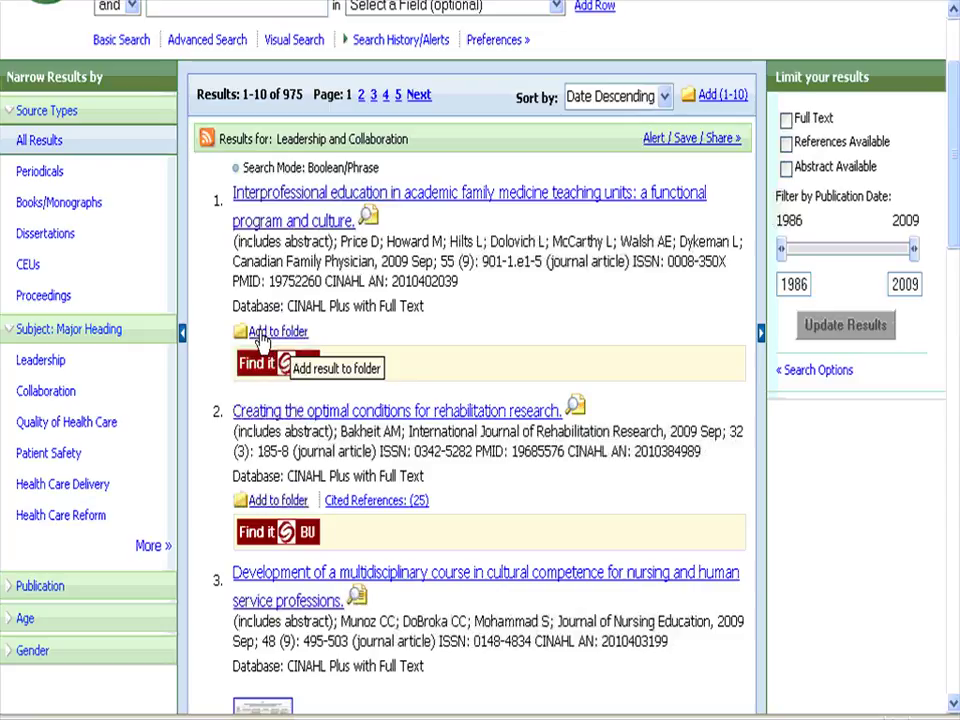
click(262, 335)
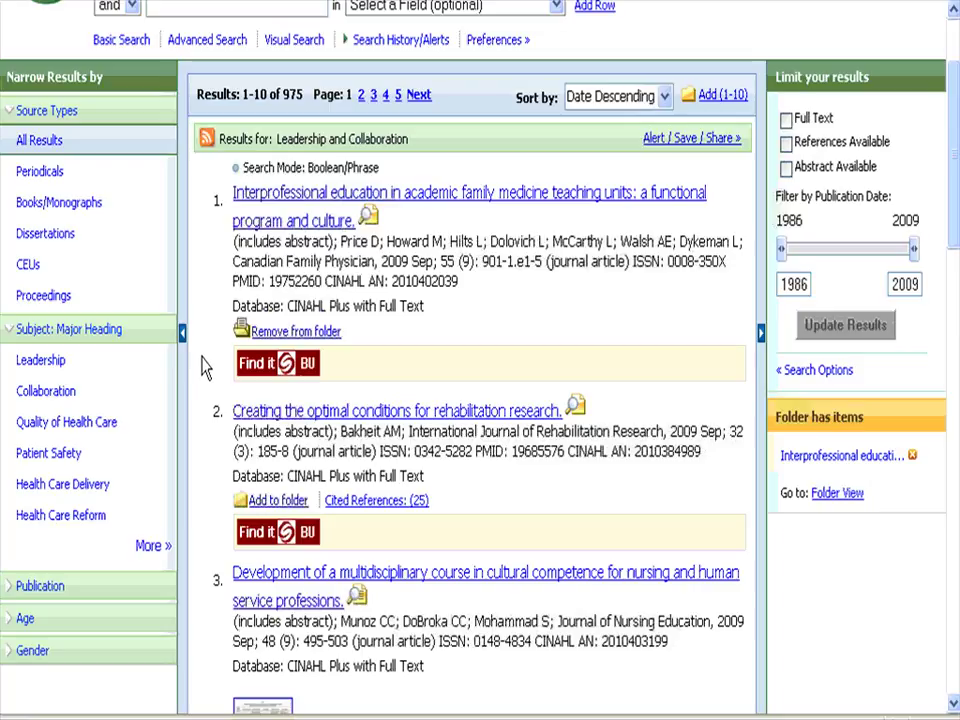
scroll(203, 368, down, 3)
scroll(203, 368, down, 7)
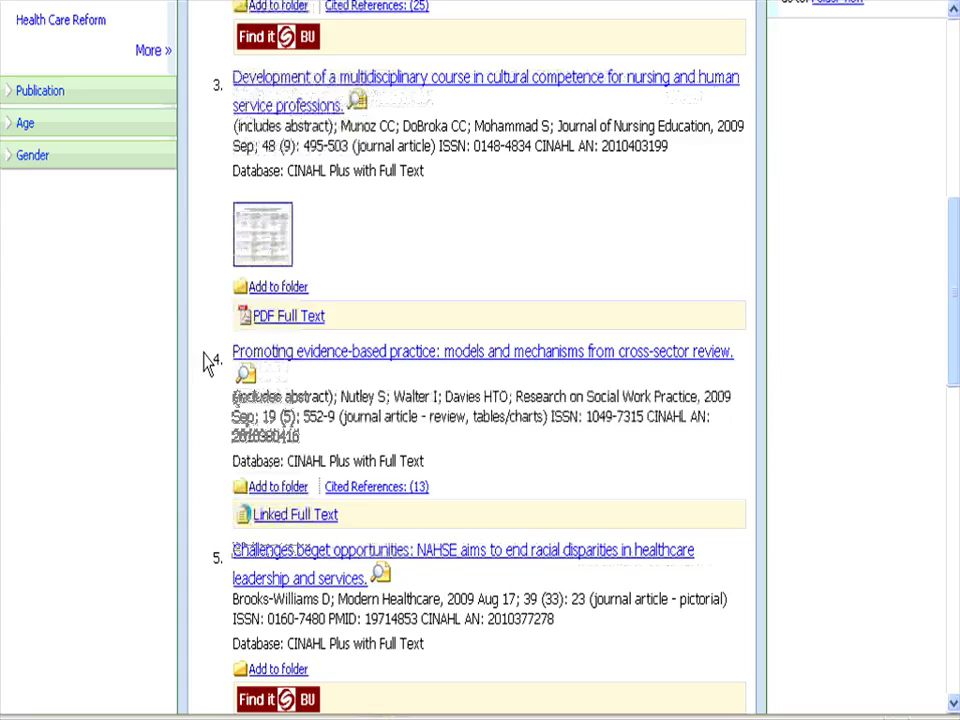
click(284, 294)
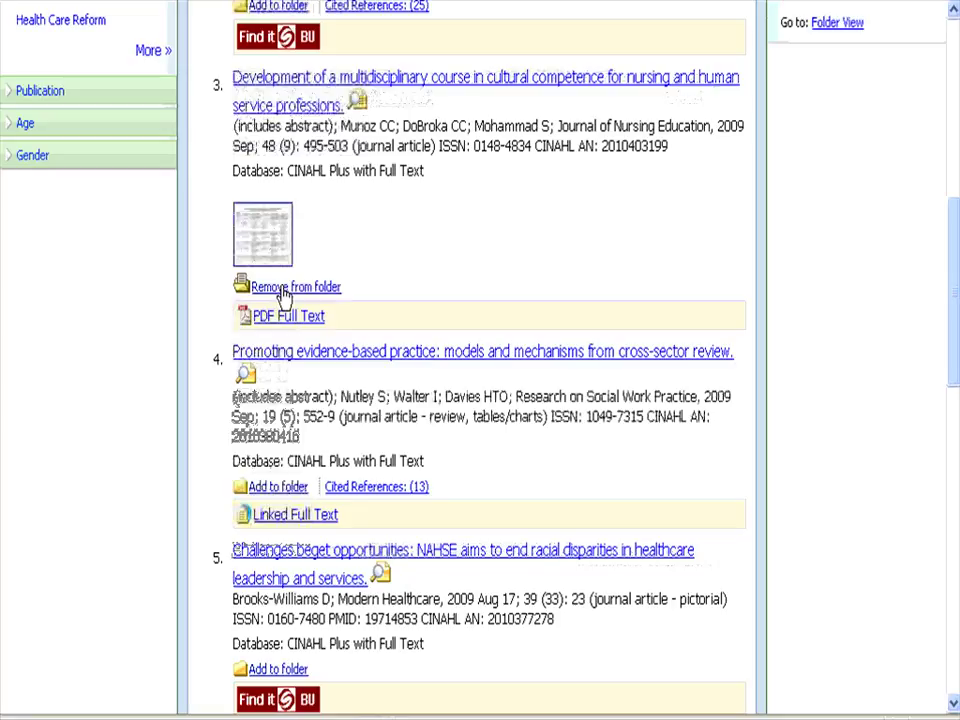
Add results 7 and 8 to the folder as well, then look back over the list.
scroll(577, 270, down, 6)
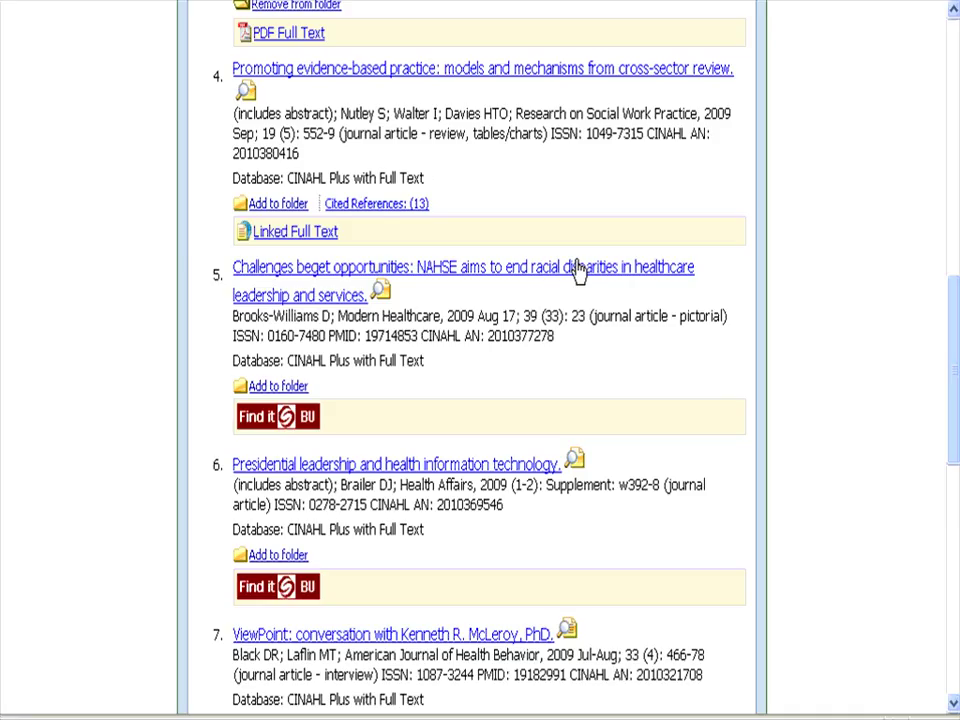
scroll(575, 272, down, 6)
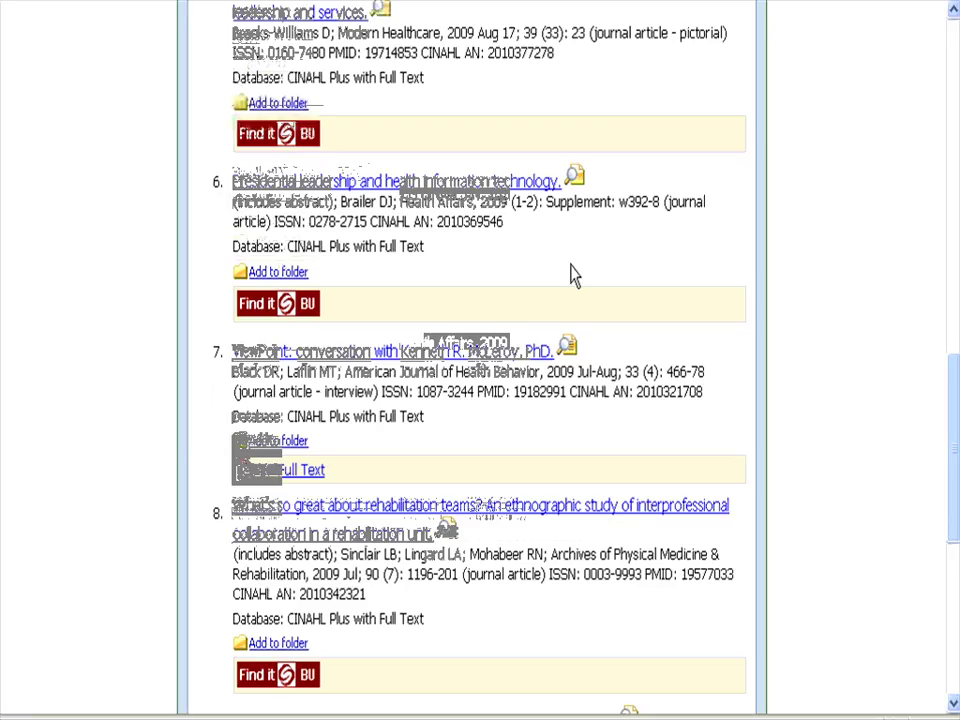
click(291, 446)
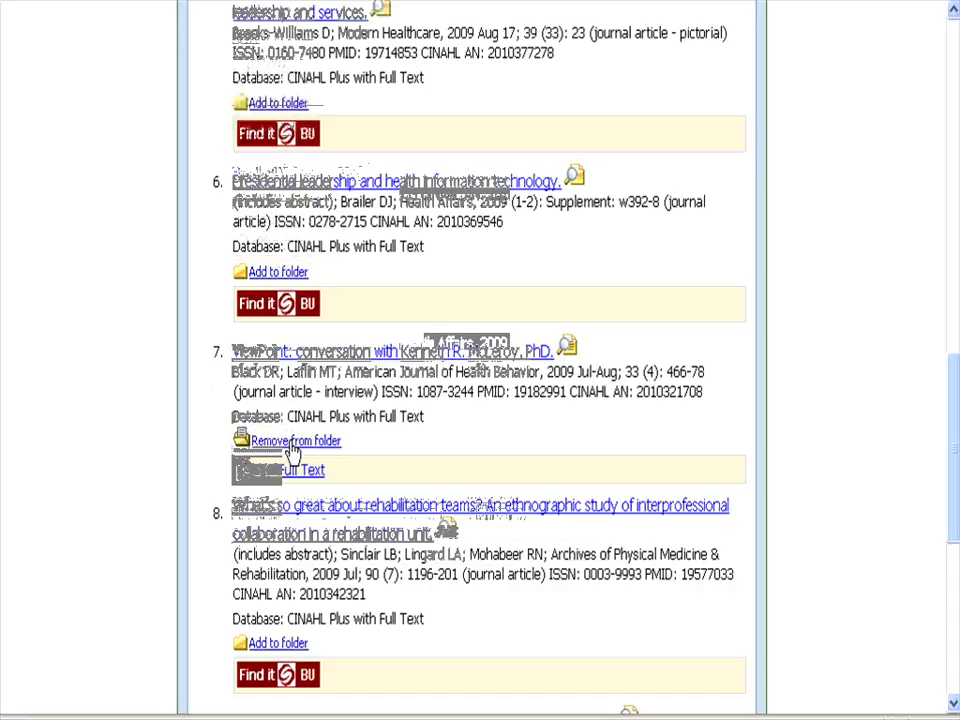
scroll(516, 422, down, 4)
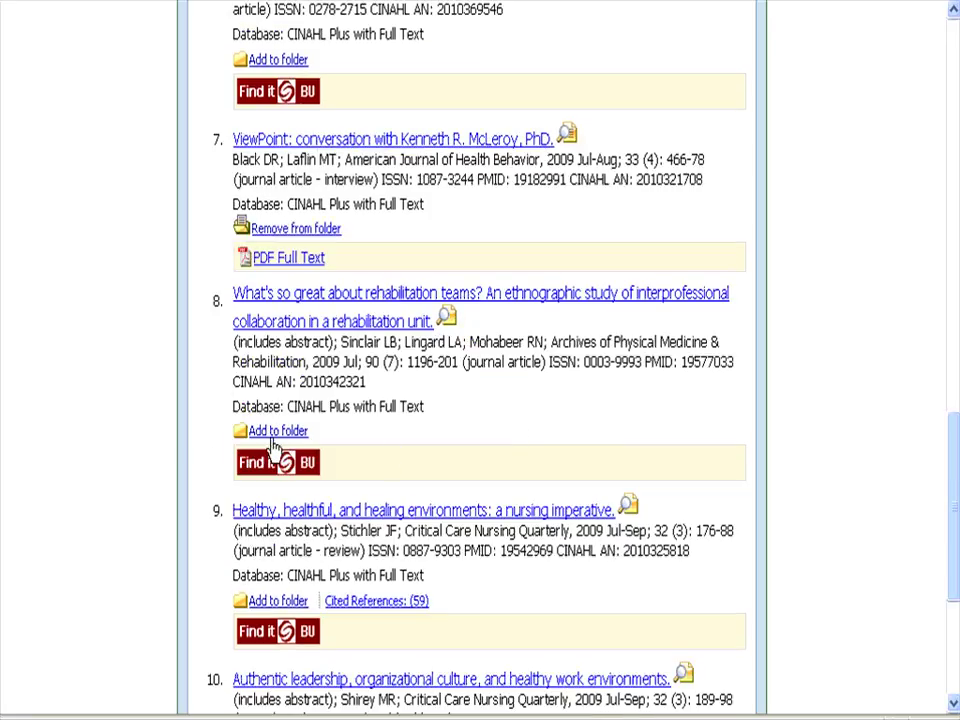
click(272, 438)
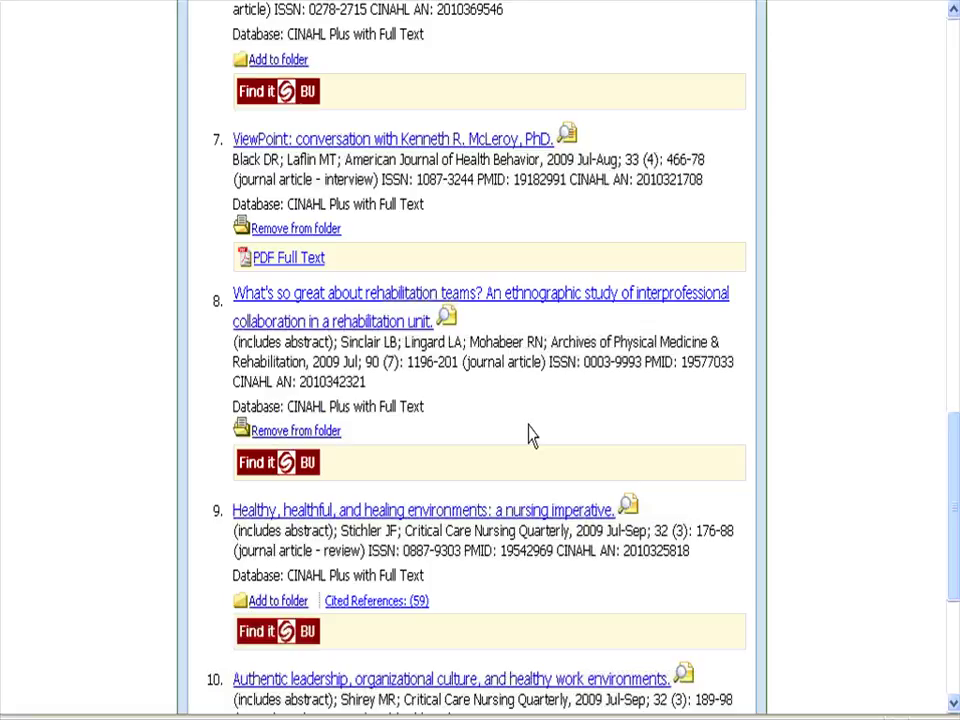
scroll(535, 415, up, 3)
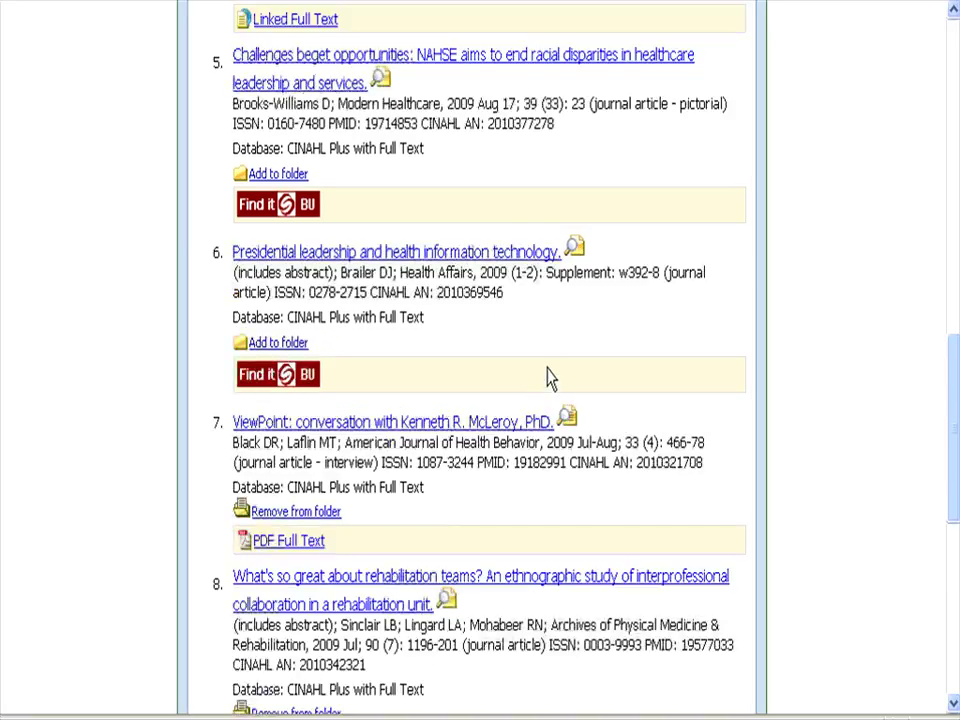
scroll(547, 380, up, 3)
scroll(547, 370, up, 4)
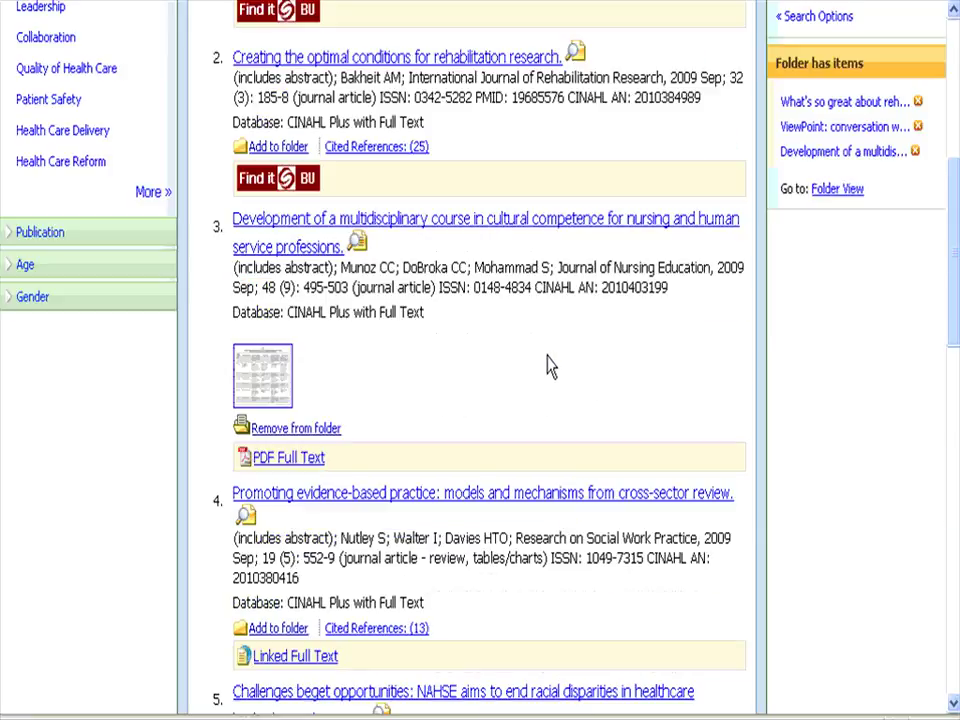
scroll(547, 368, up, 5)
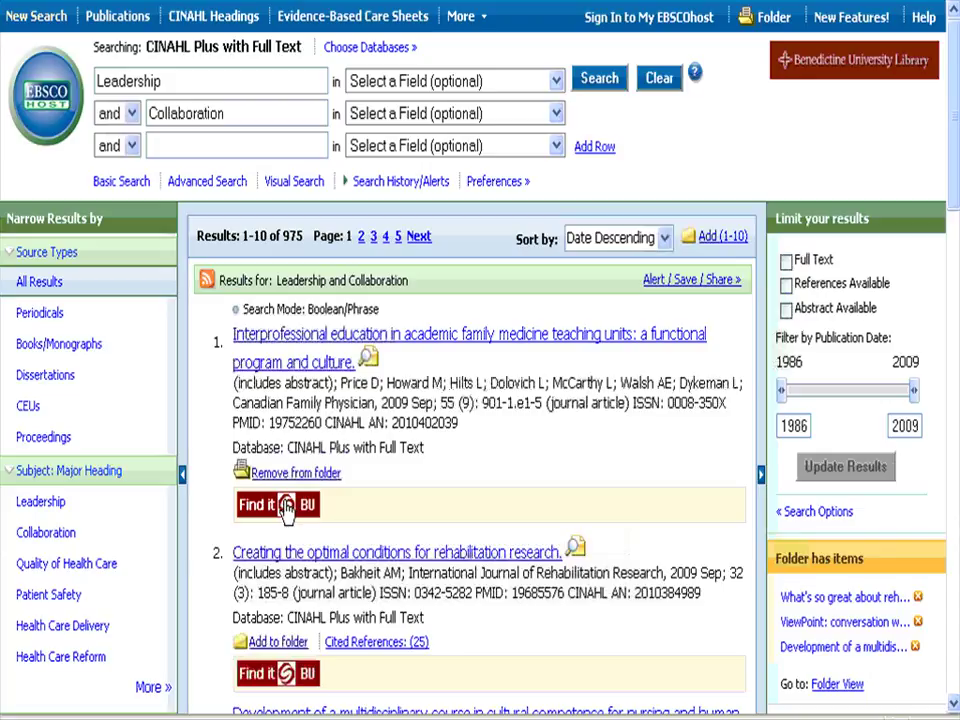
scroll(297, 490, down, 5)
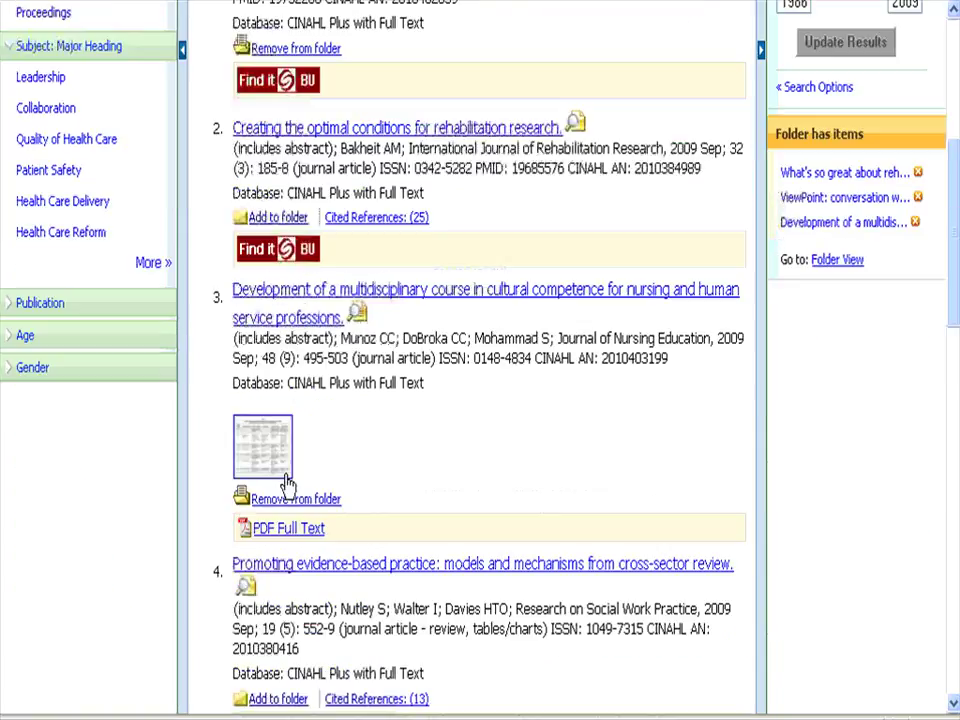
scroll(295, 440, down, 1)
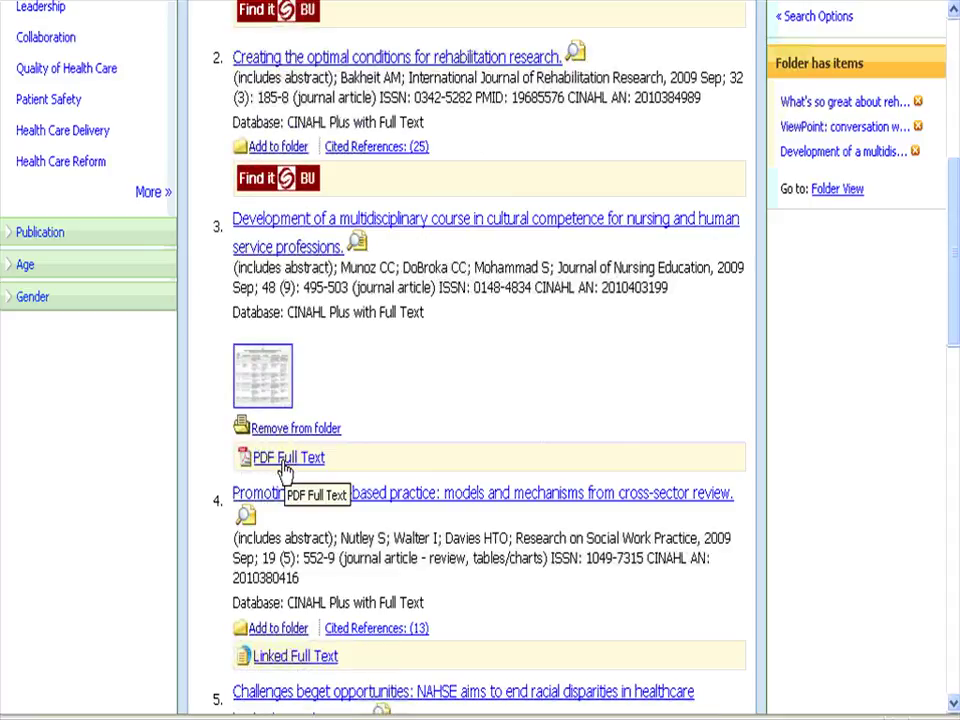
scroll(398, 420, up, 2)
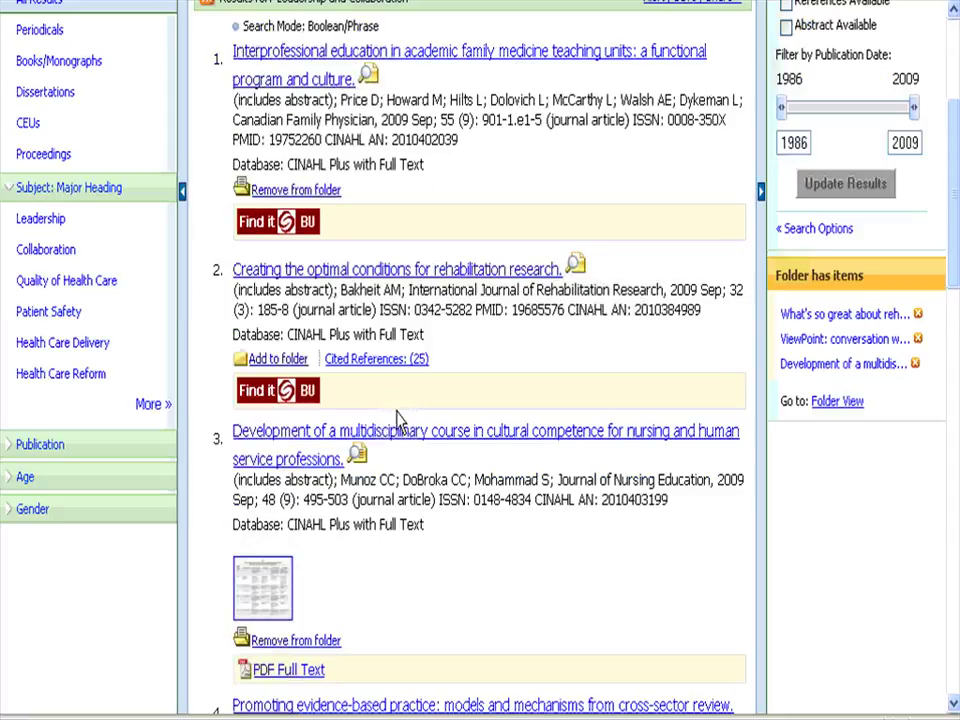
scroll(398, 420, up, 3)
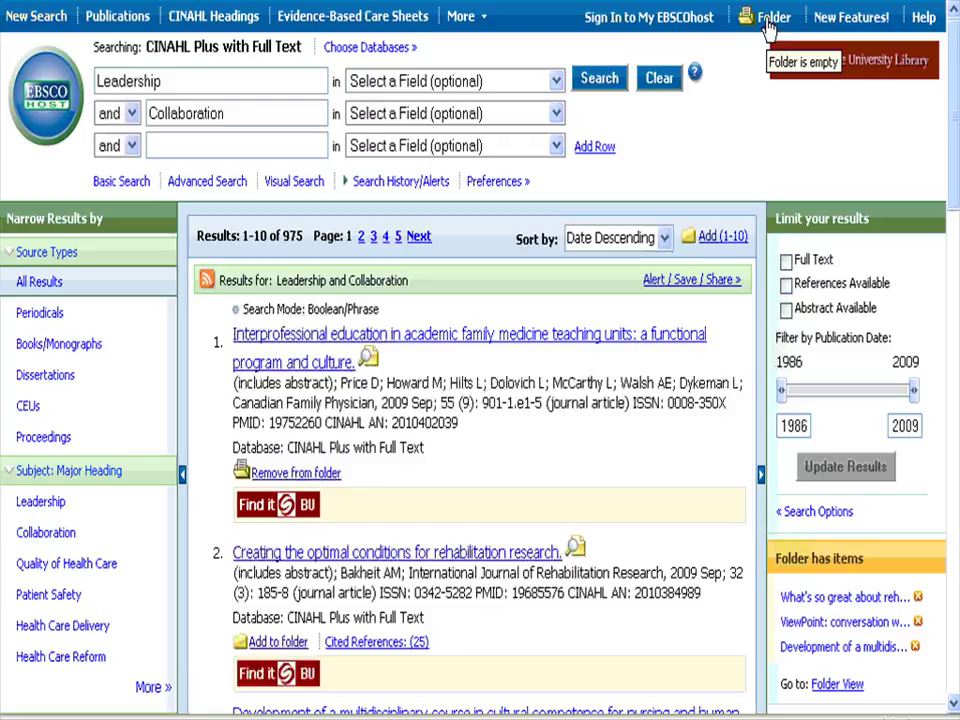
Open the EBSCOhost folder and look through the four saved articles.
click(772, 22)
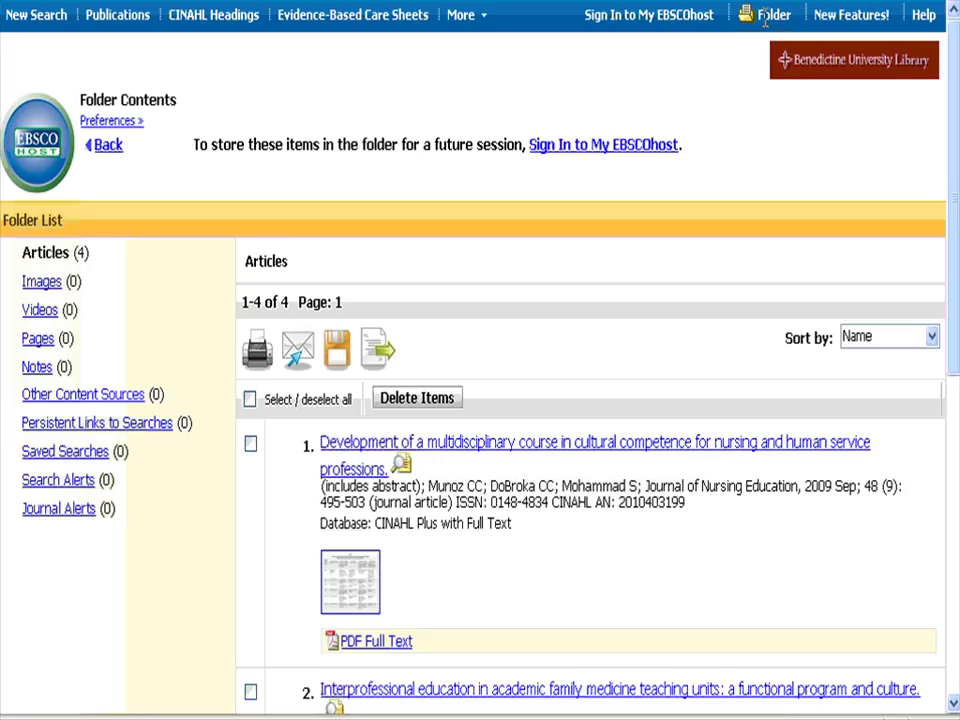
scroll(779, 163, down, 5)
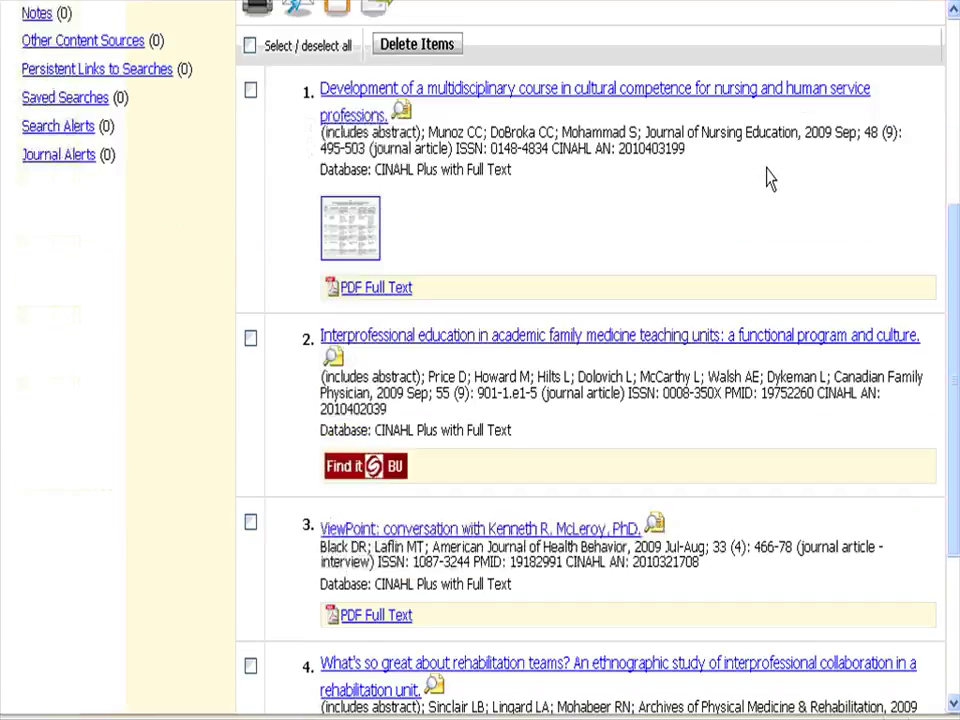
scroll(770, 178, down, 3)
scroll(767, 182, up, 1)
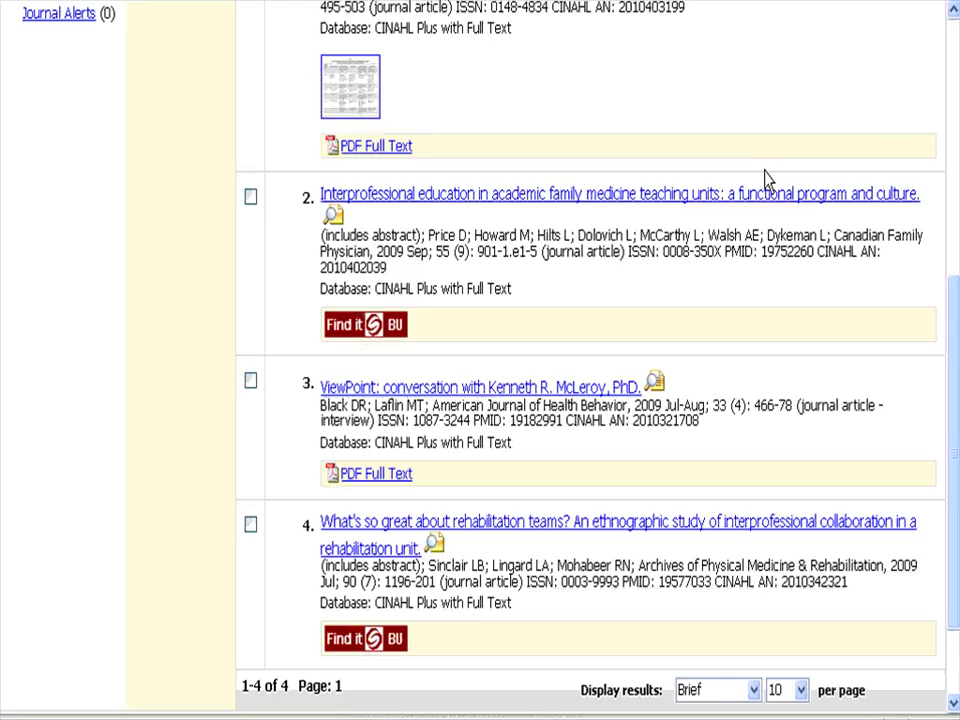
scroll(765, 178, up, 2)
scroll(765, 178, up, 2)
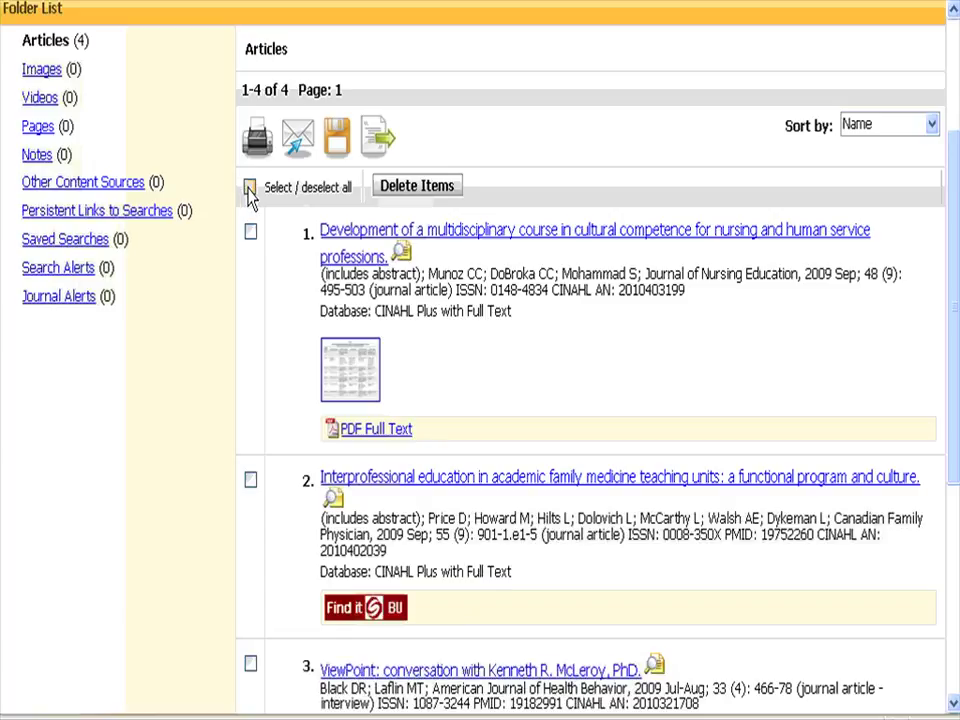
Select all four folder articles and send them to the Export Manager.
click(249, 188)
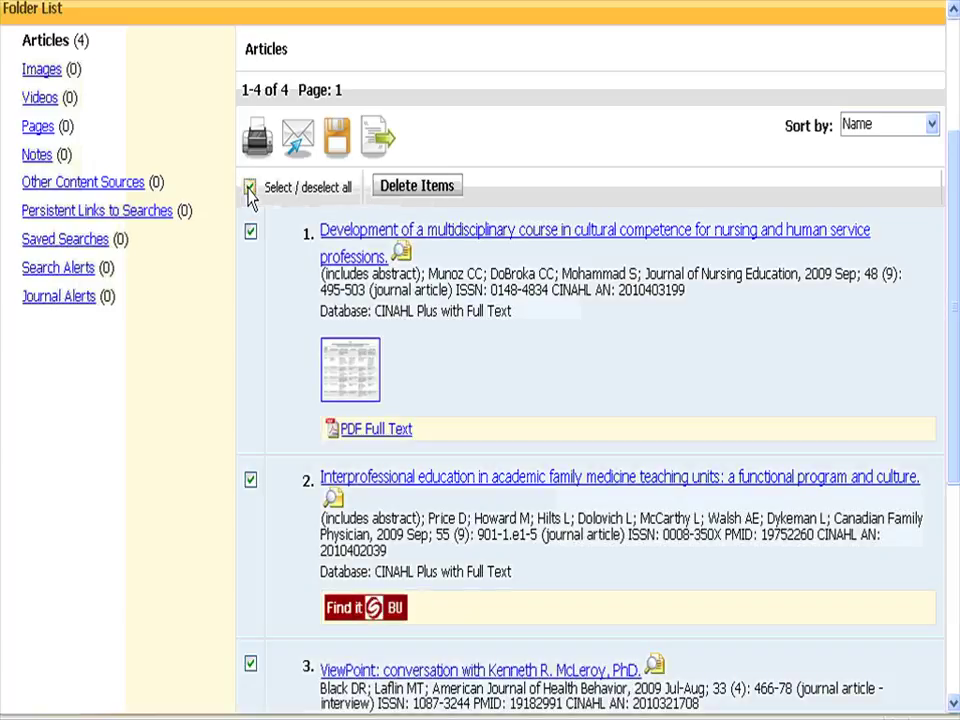
scroll(249, 198, down, 3)
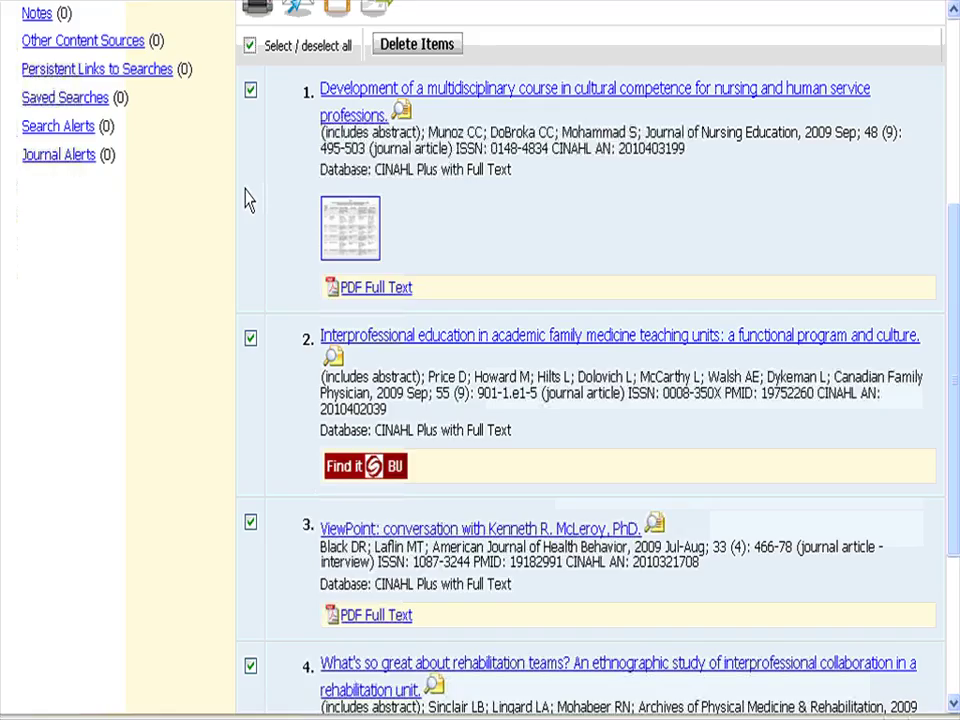
scroll(249, 198, up, 3)
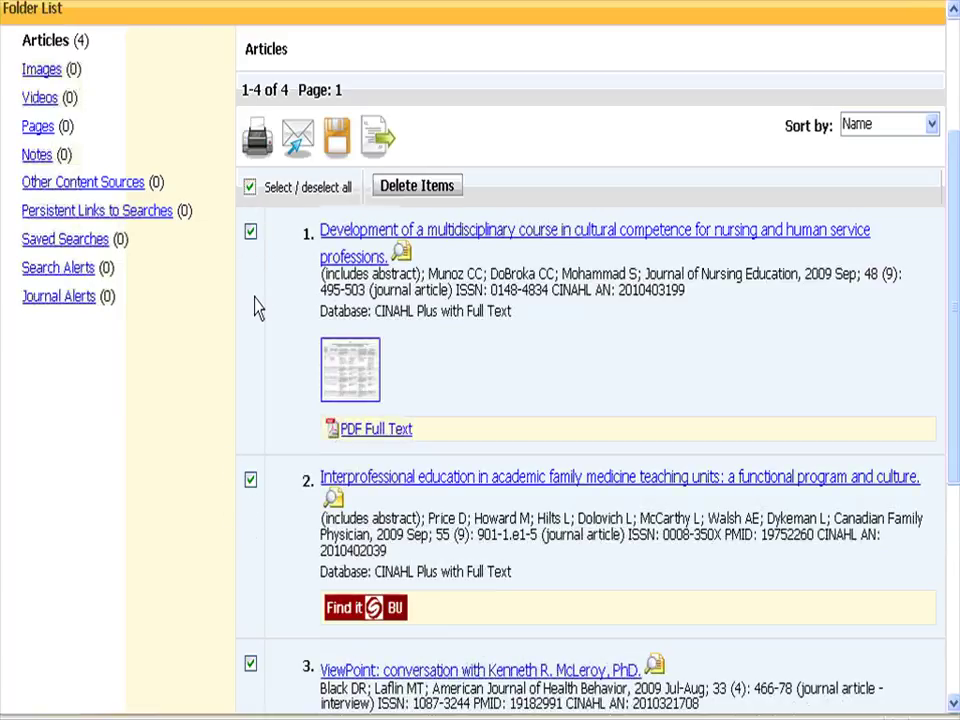
click(377, 141)
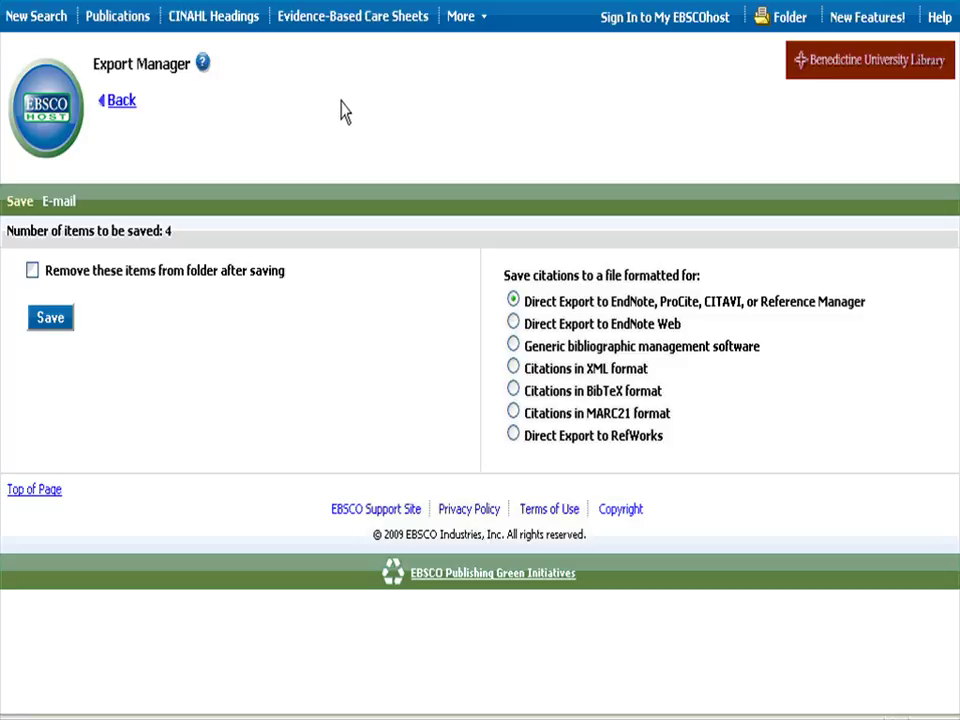
Confirm Firefox leaves pop-up windows unblocked in Options, then bring up the Start menu.
key(alt+t)
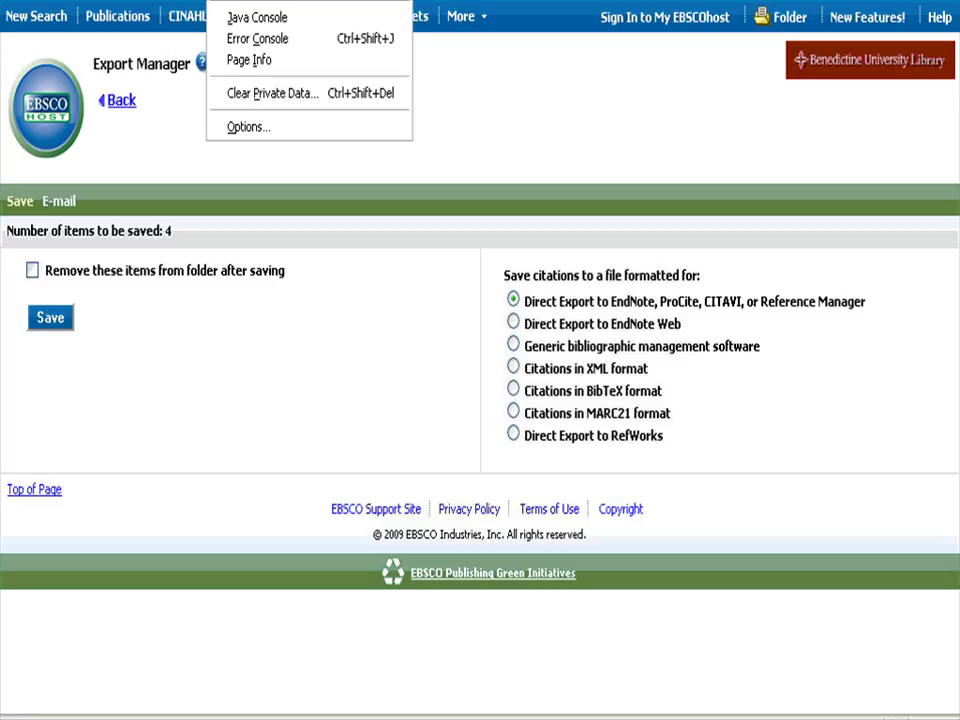
click(257, 129)
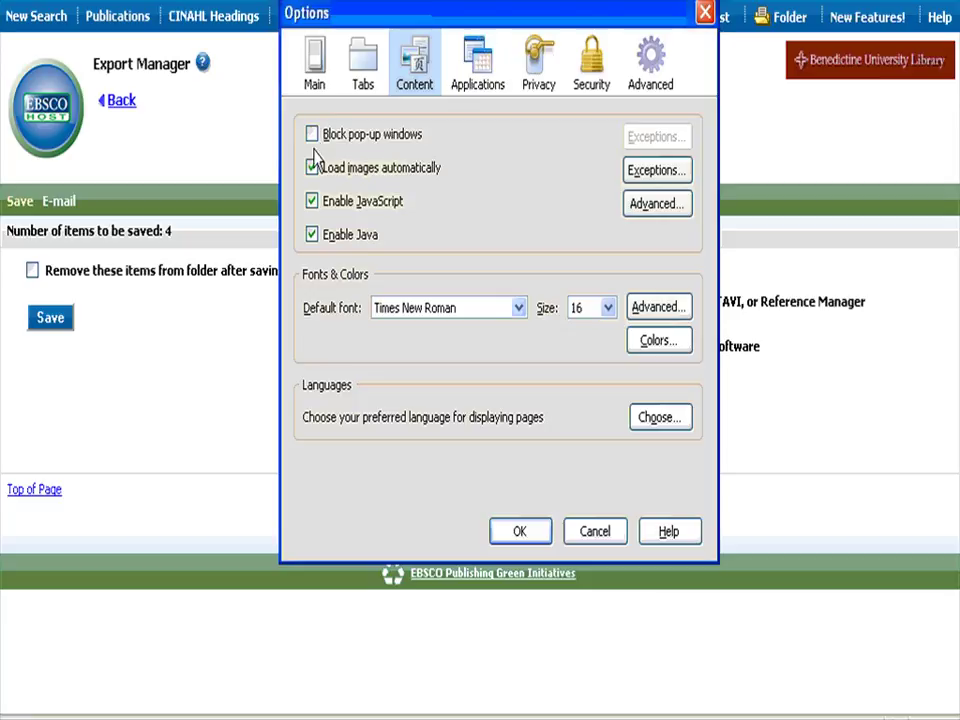
click(520, 533)
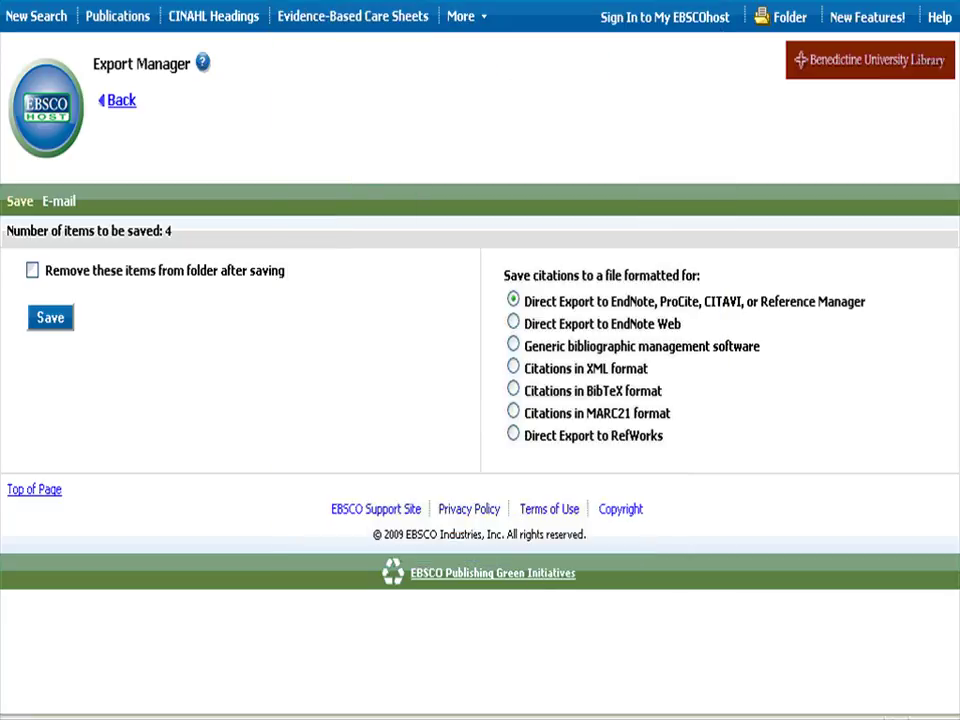
click(30, 718)
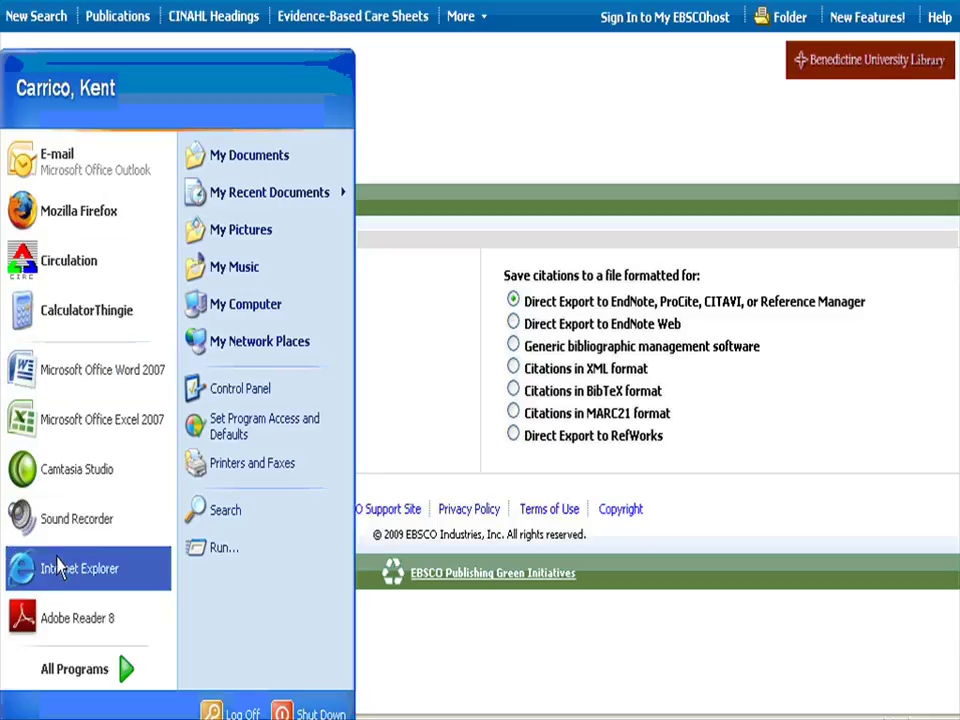
click(64, 567)
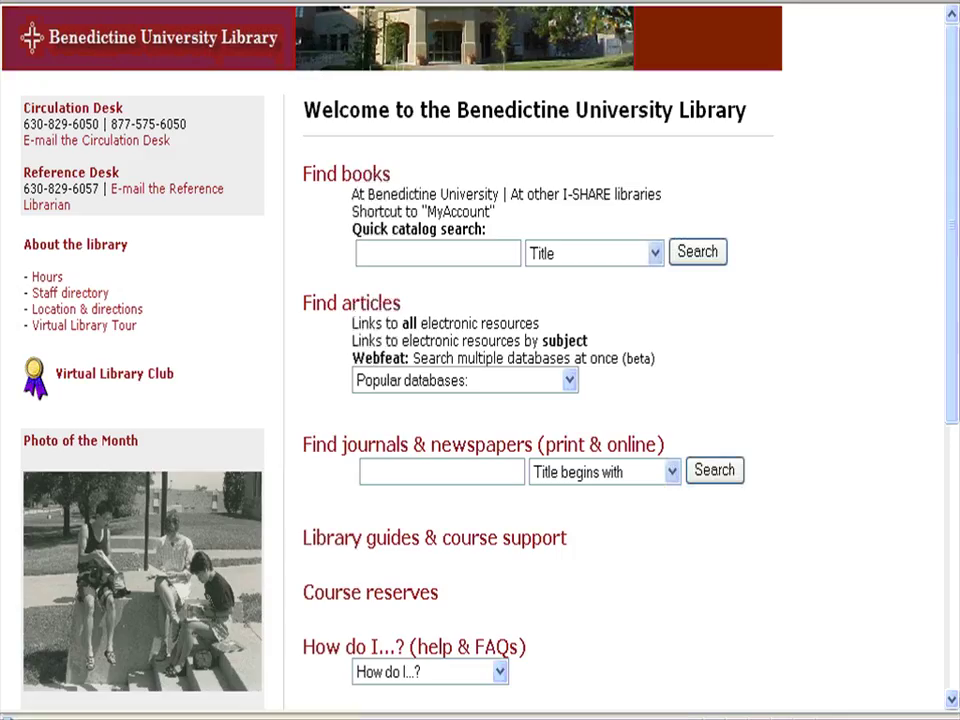
key(alt+t)
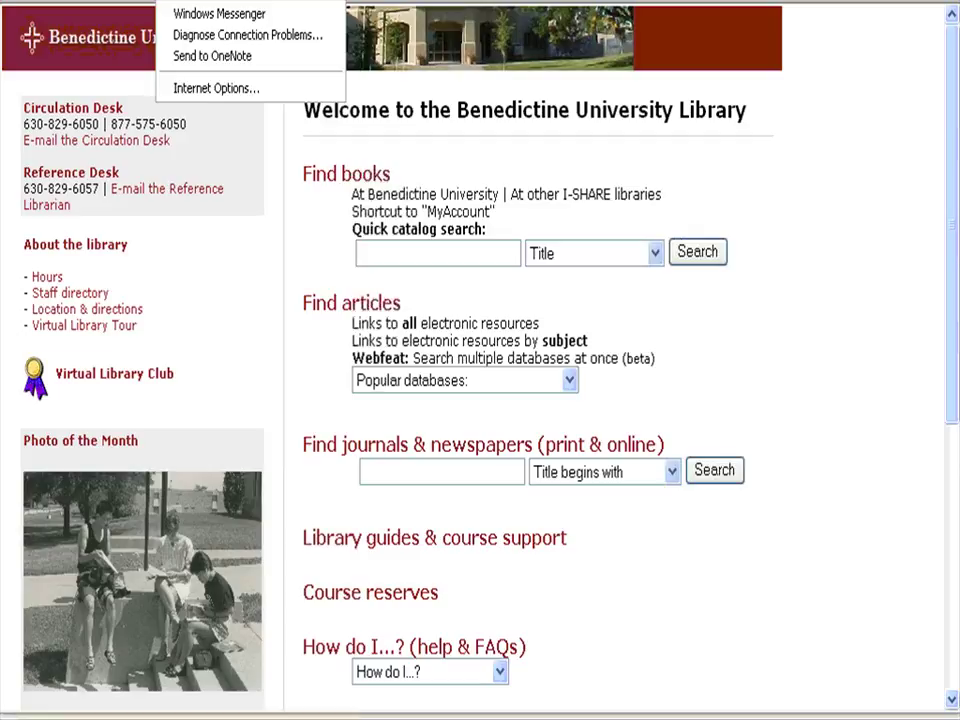
key(Escape)
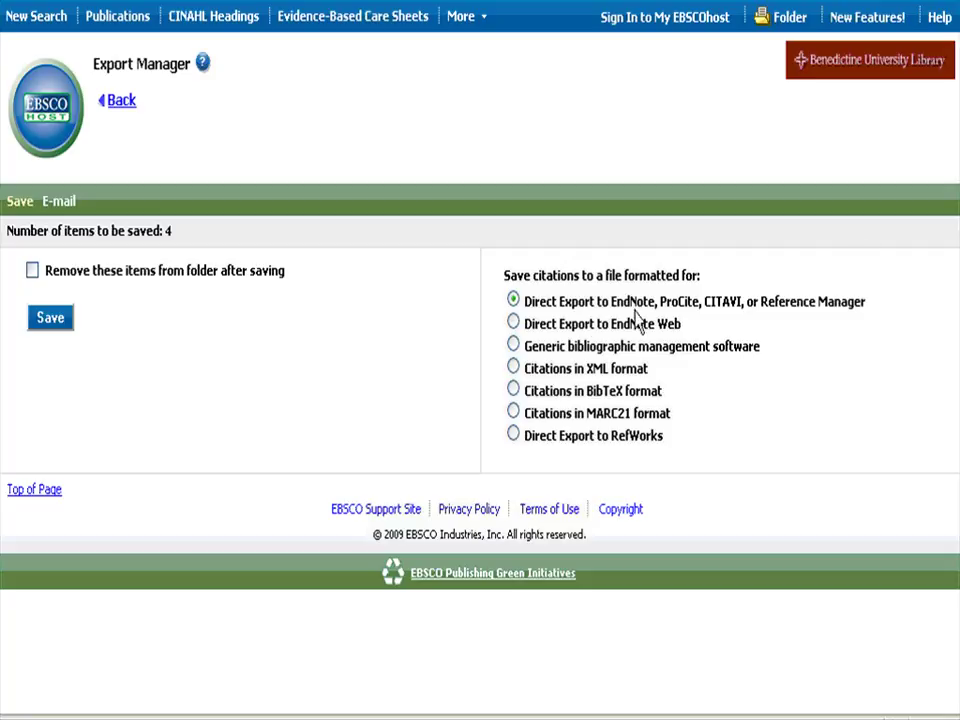
Save the four citations using Direct Export to RefWorks.
click(514, 435)
click(51, 322)
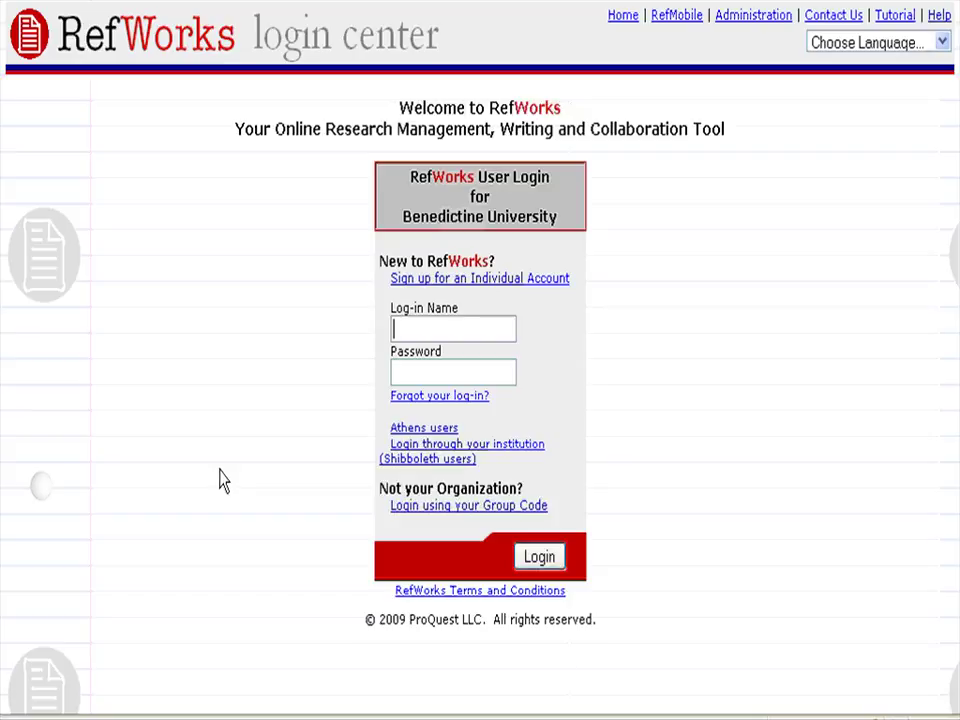
Log in to RefWorks with the account's log-in name and password.
click(476, 289)
click(463, 333)
click(440, 374)
text(•••••••••)
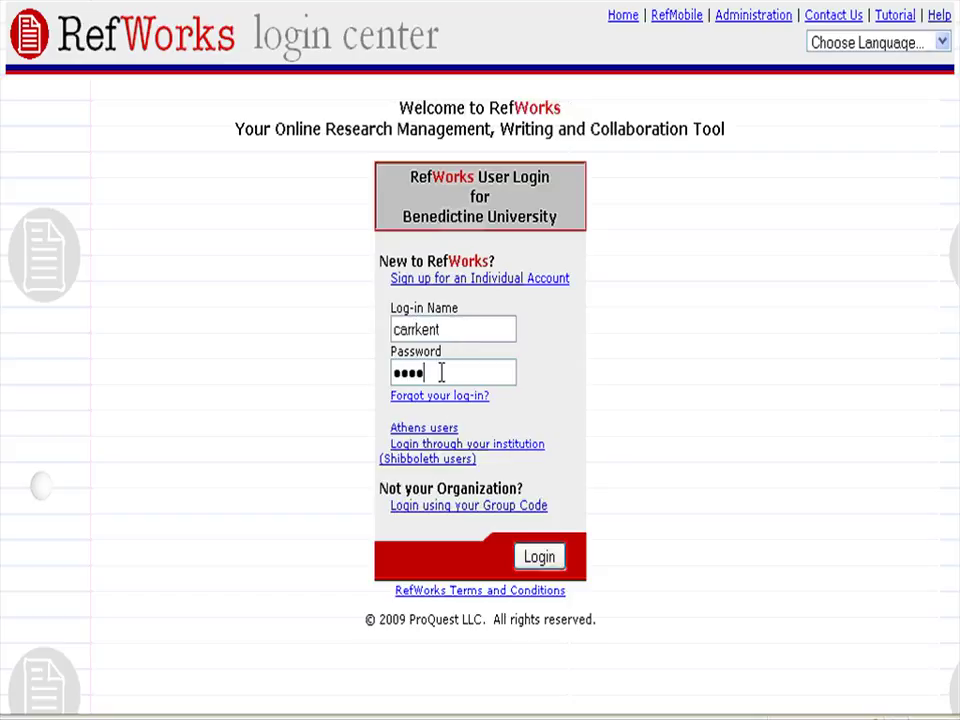
key(Return)
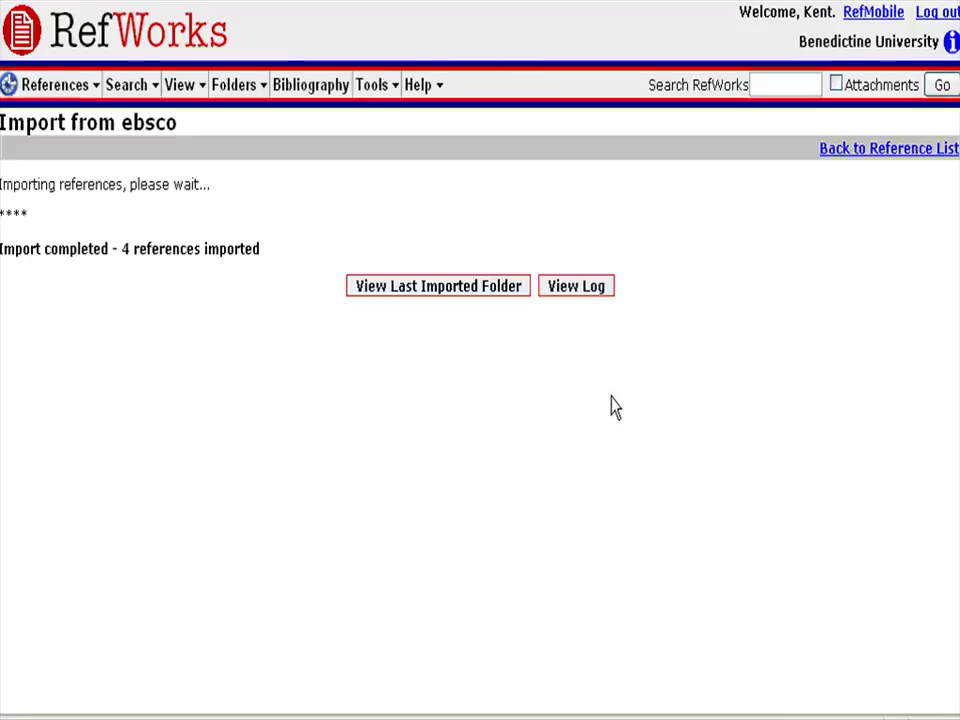
View the Last Imported folder, use All in List, and show the Put in Folder choices.
click(445, 300)
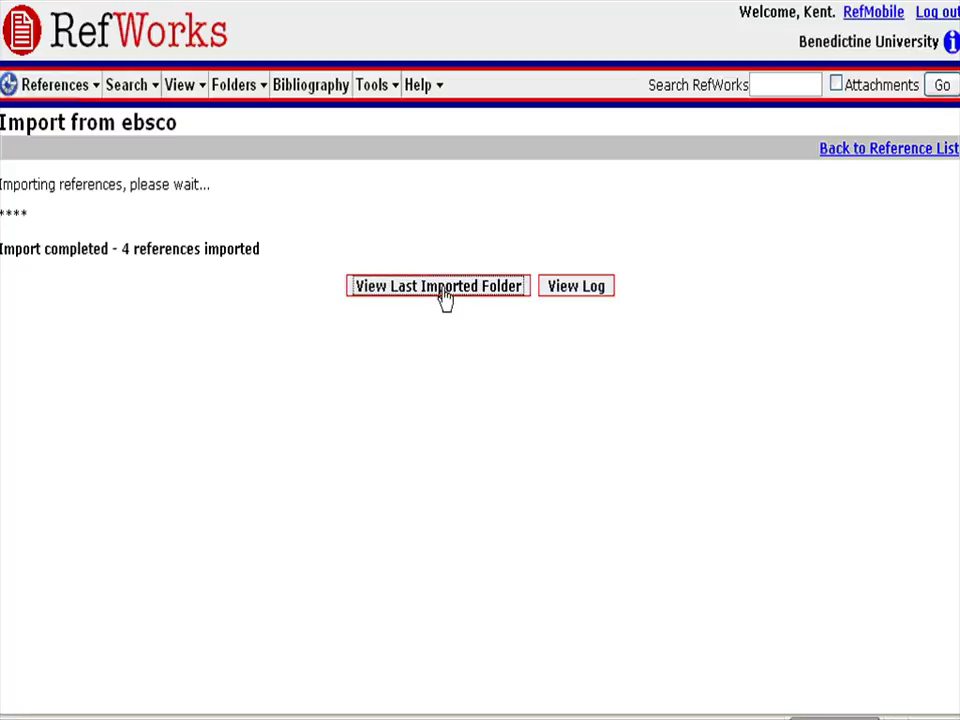
scroll(690, 300, down, 1)
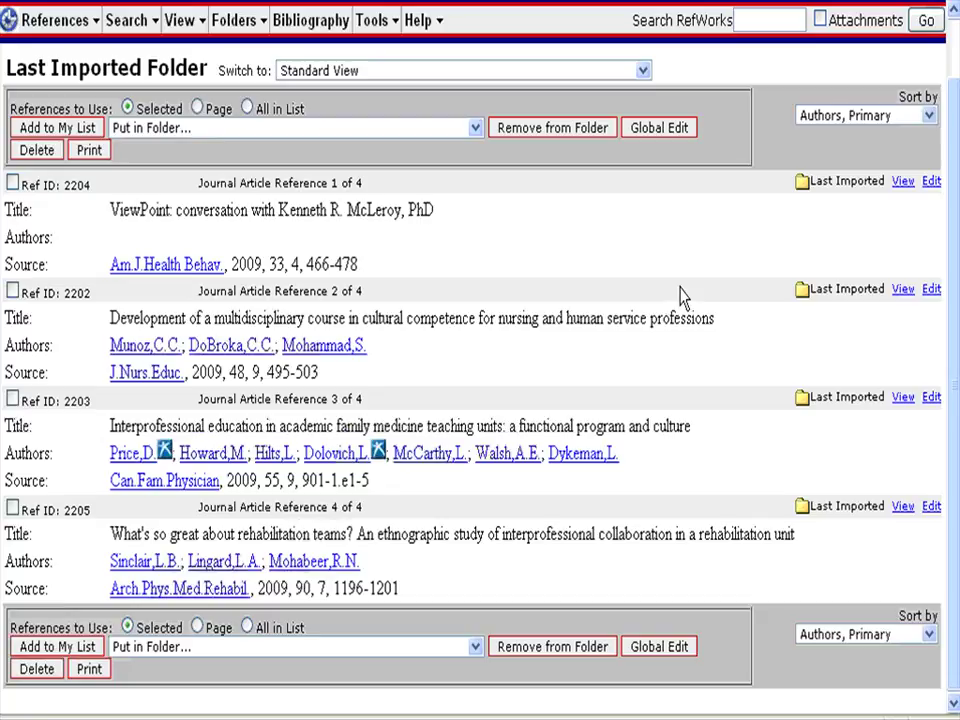
click(238, 22)
click(248, 110)
click(476, 130)
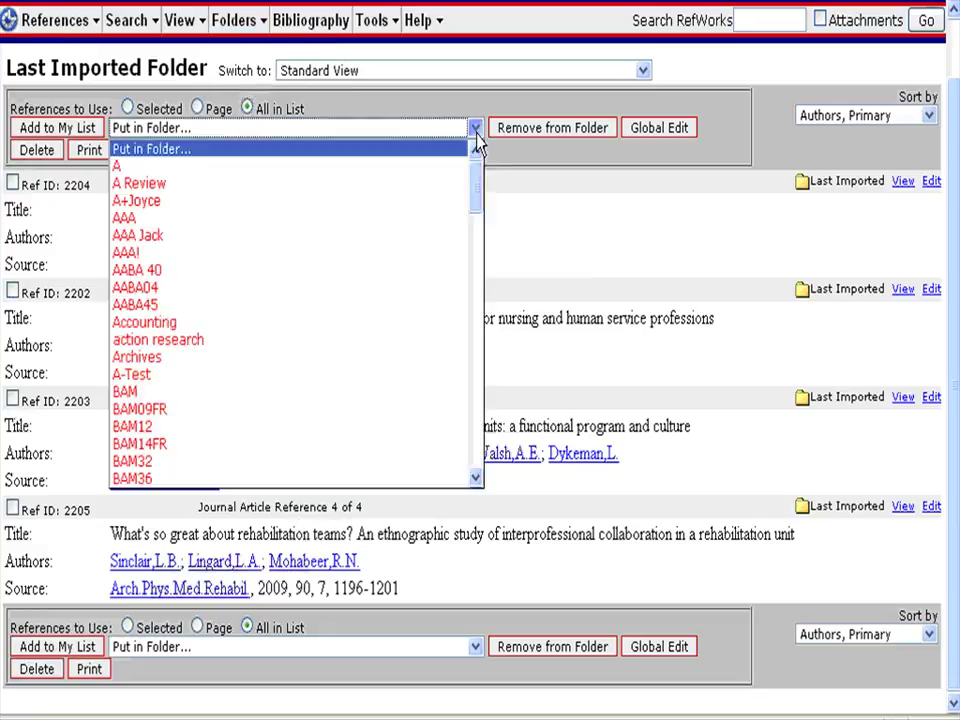
drag(480, 197, 535, 215)
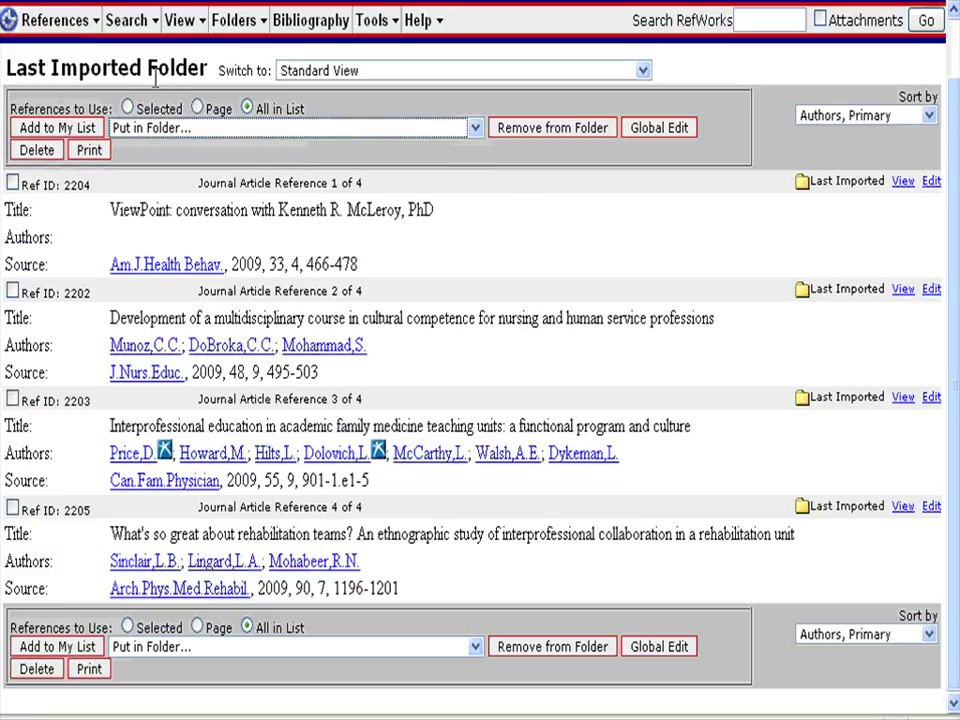
click(325, 36)
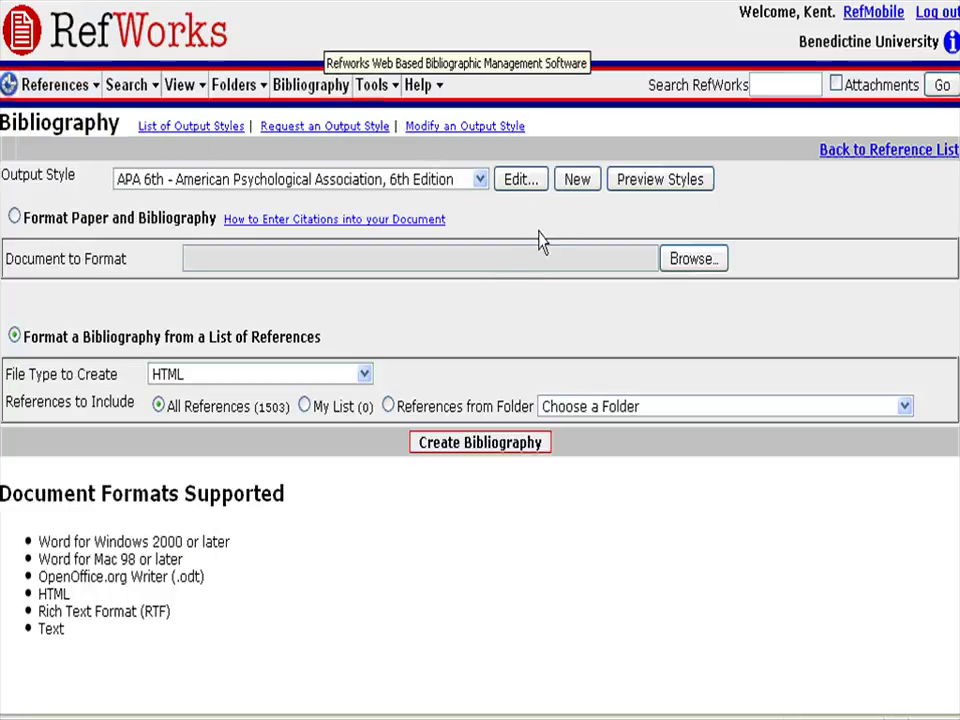
Create an APA 6th, Word for Windows bibliography from the Last Imported folder and open it.
click(481, 187)
click(481, 188)
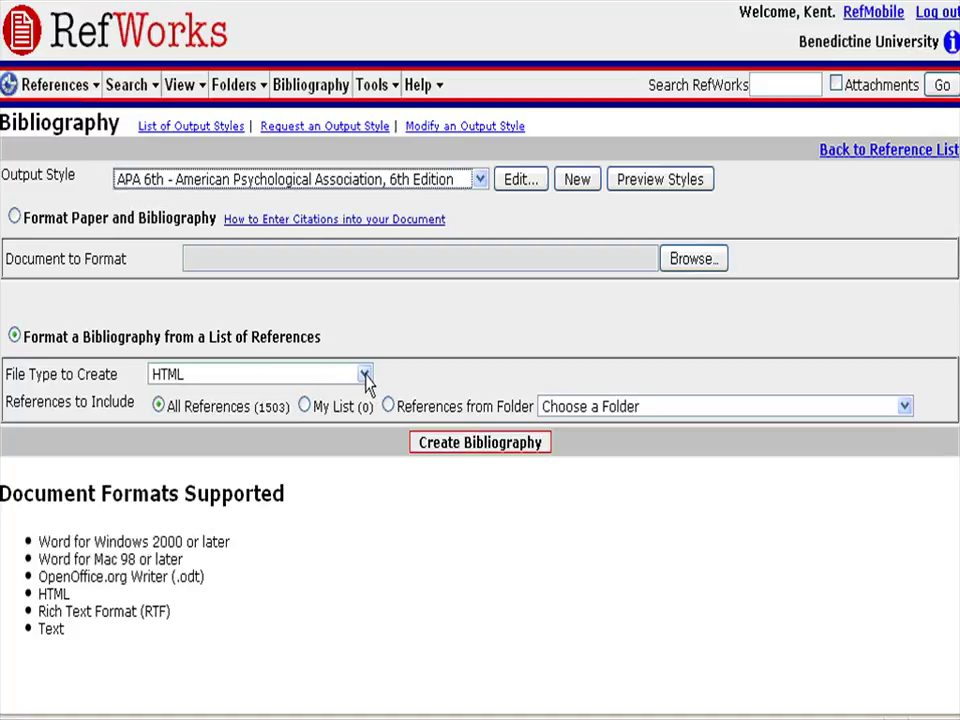
click(366, 378)
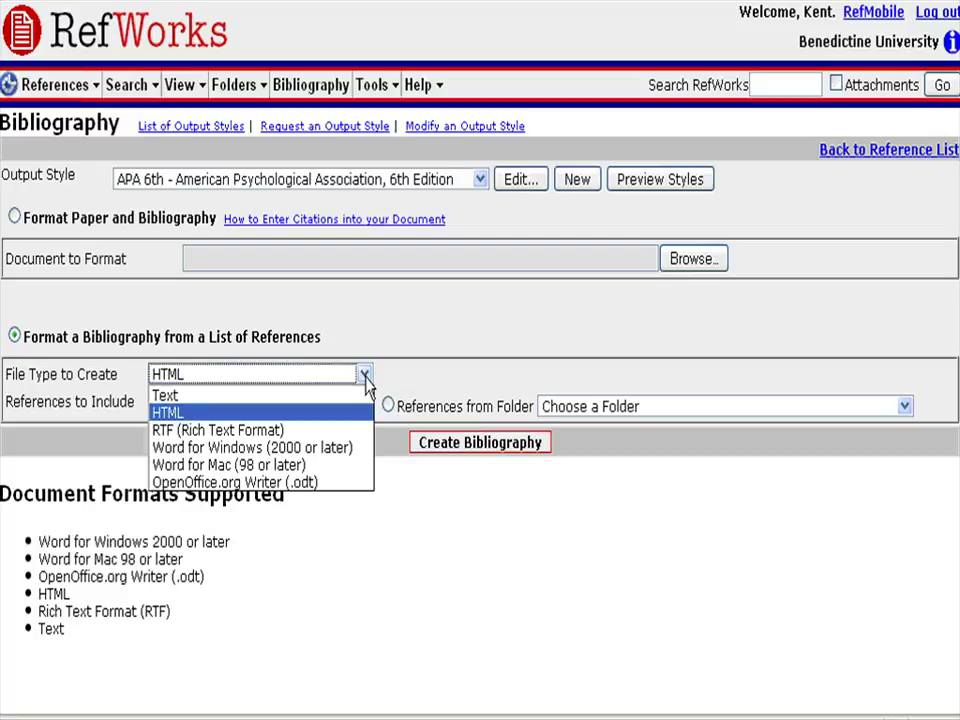
click(337, 450)
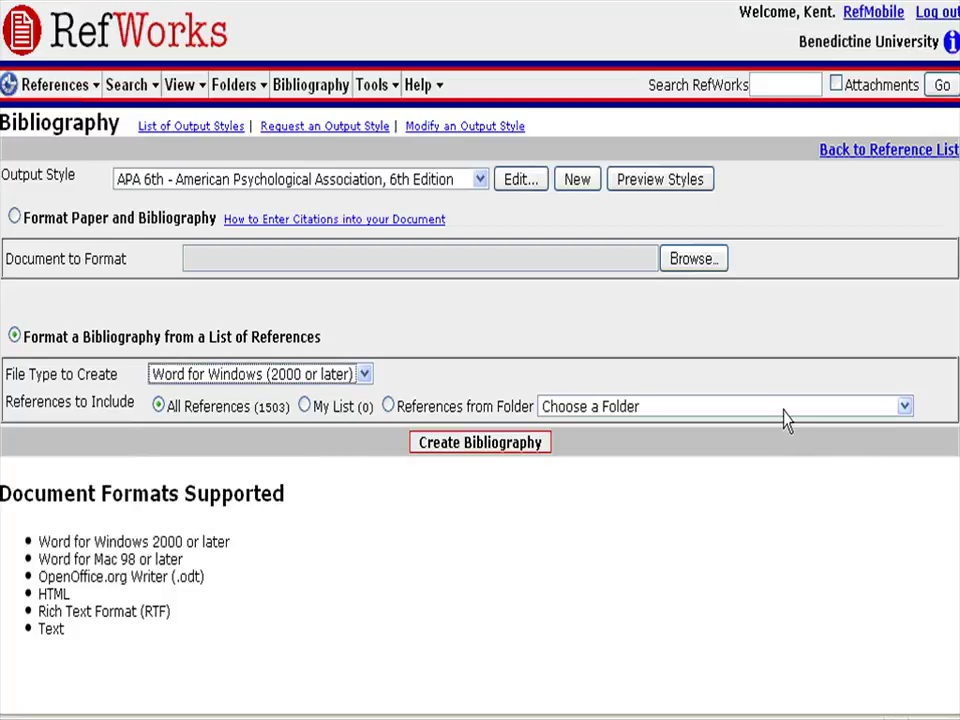
click(904, 407)
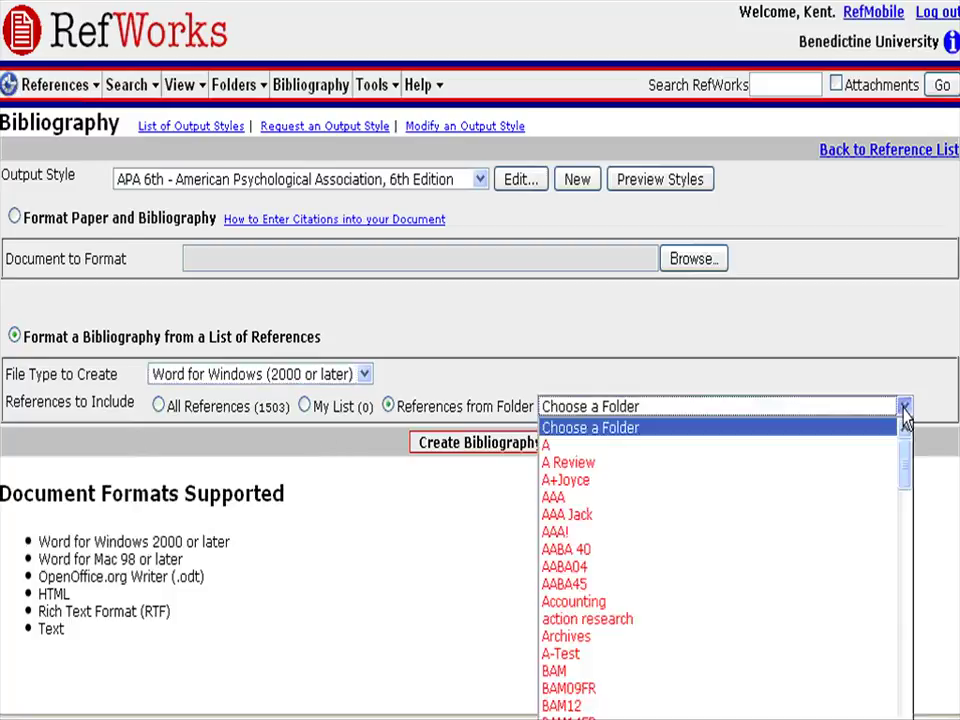
drag(904, 470, 902, 624)
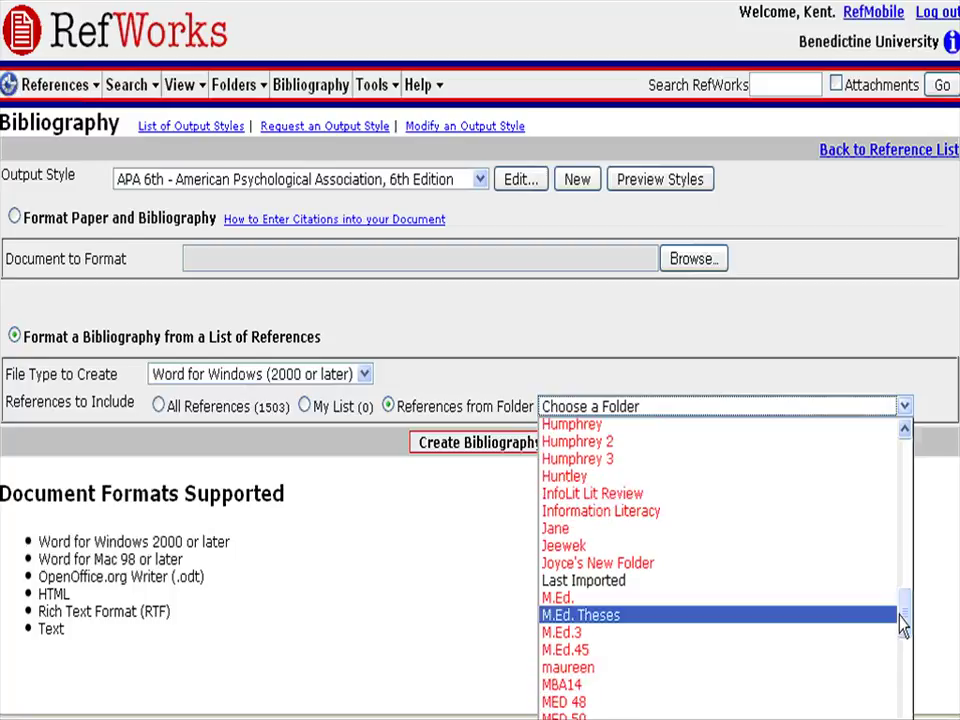
click(622, 590)
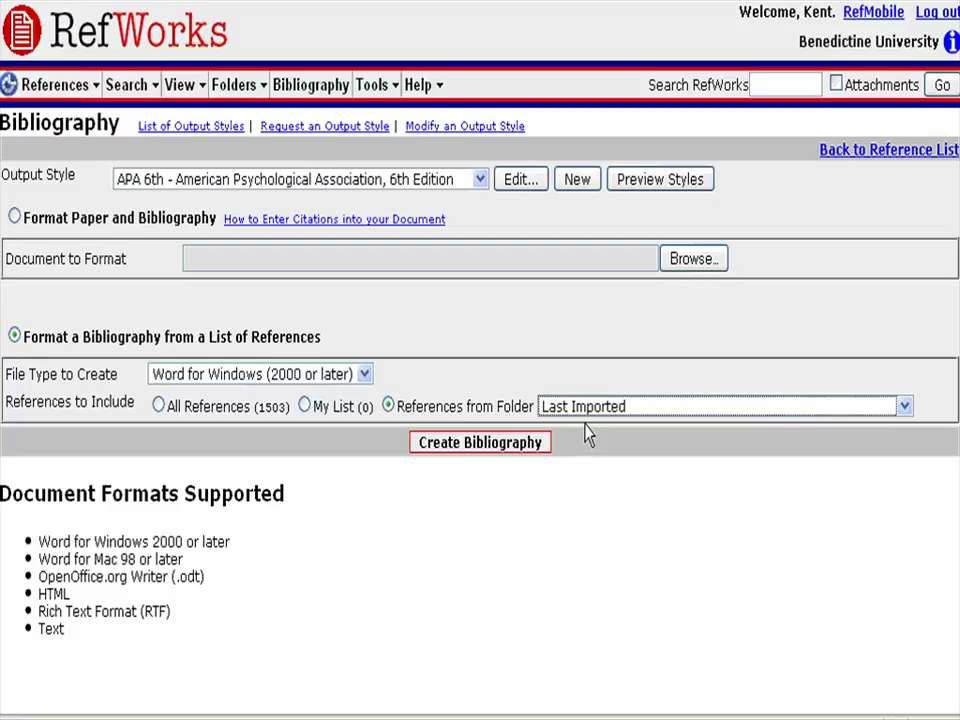
click(467, 451)
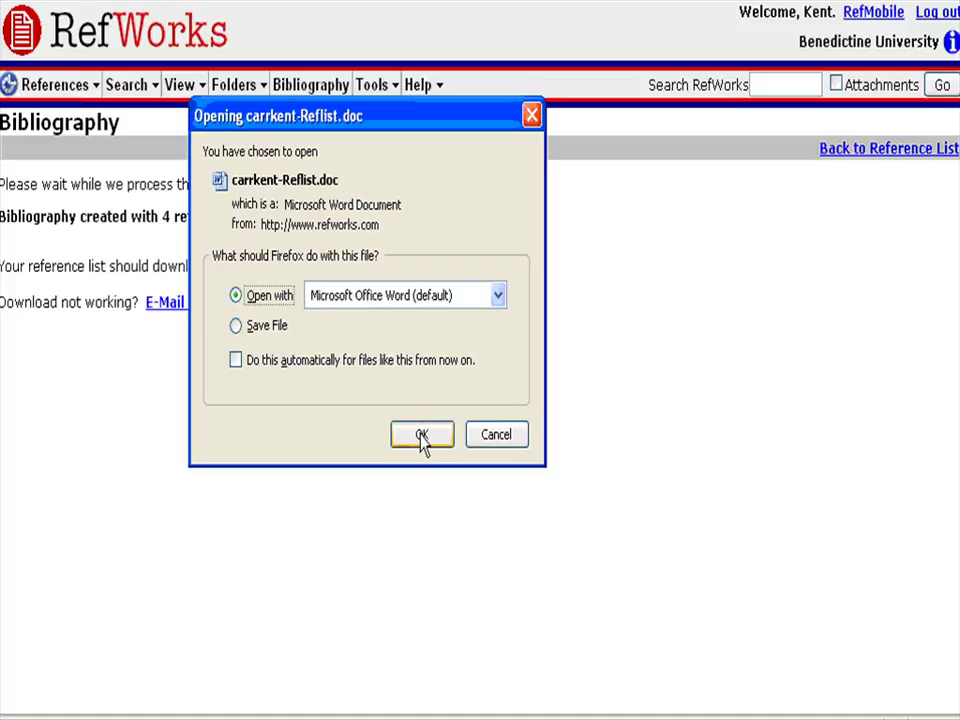
click(422, 438)
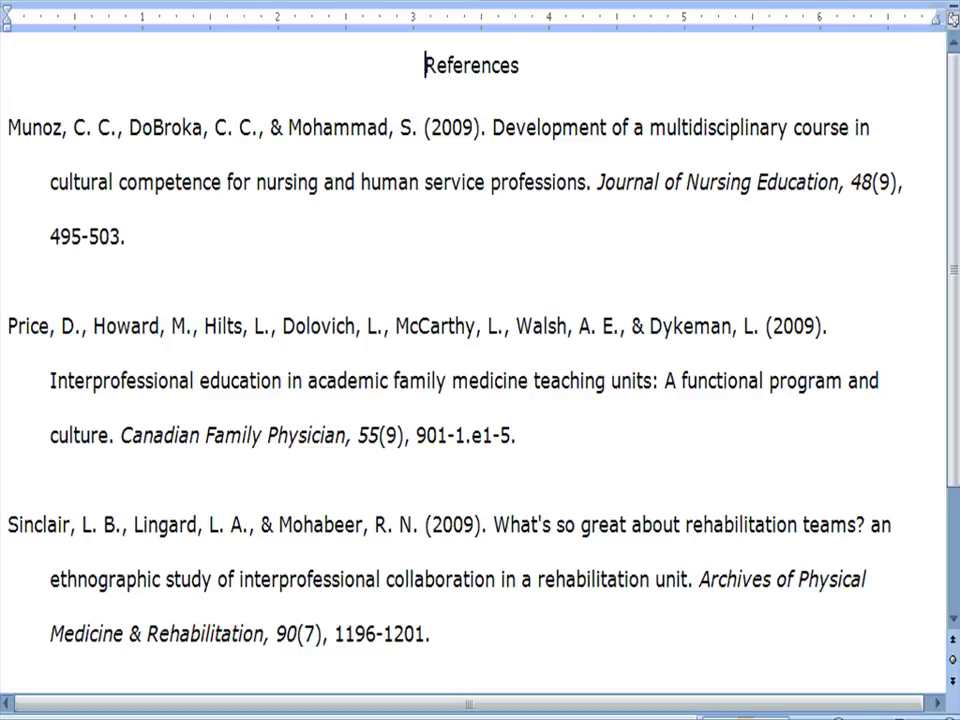
Set the whole reference list to Times New Roman, size 12.
click(768, 1)
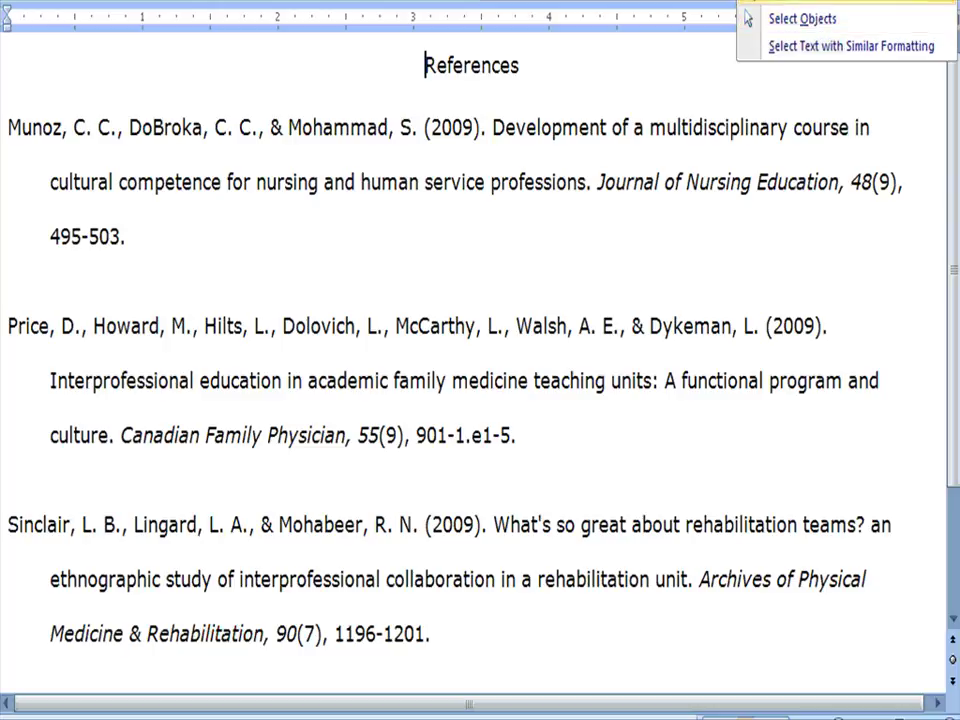
click(790, 2)
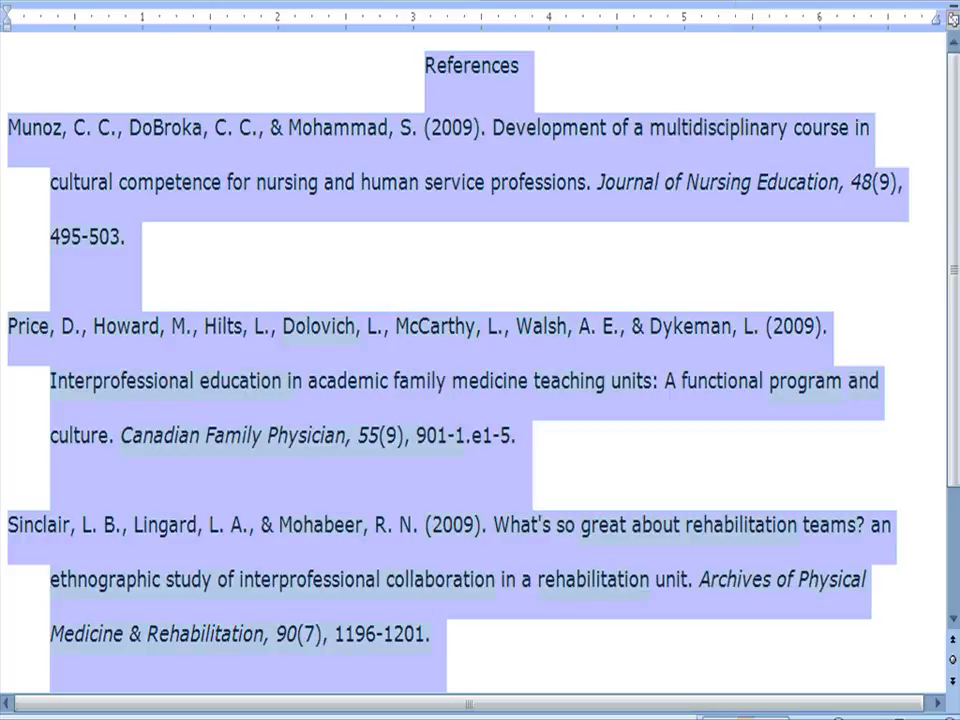
click(95, 0)
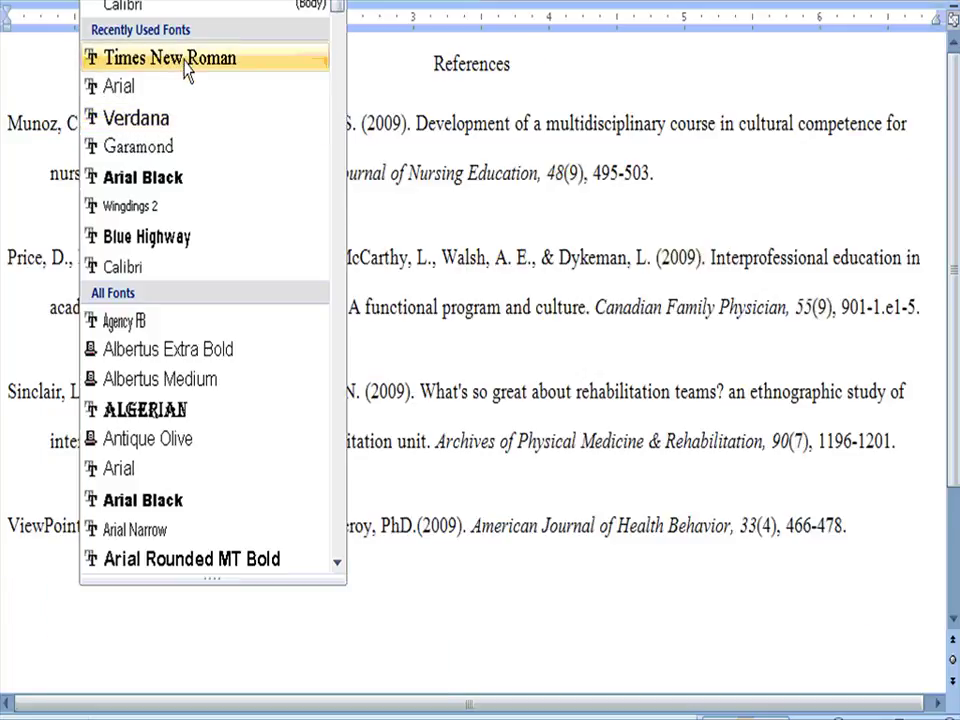
click(183, 64)
click(240, 0)
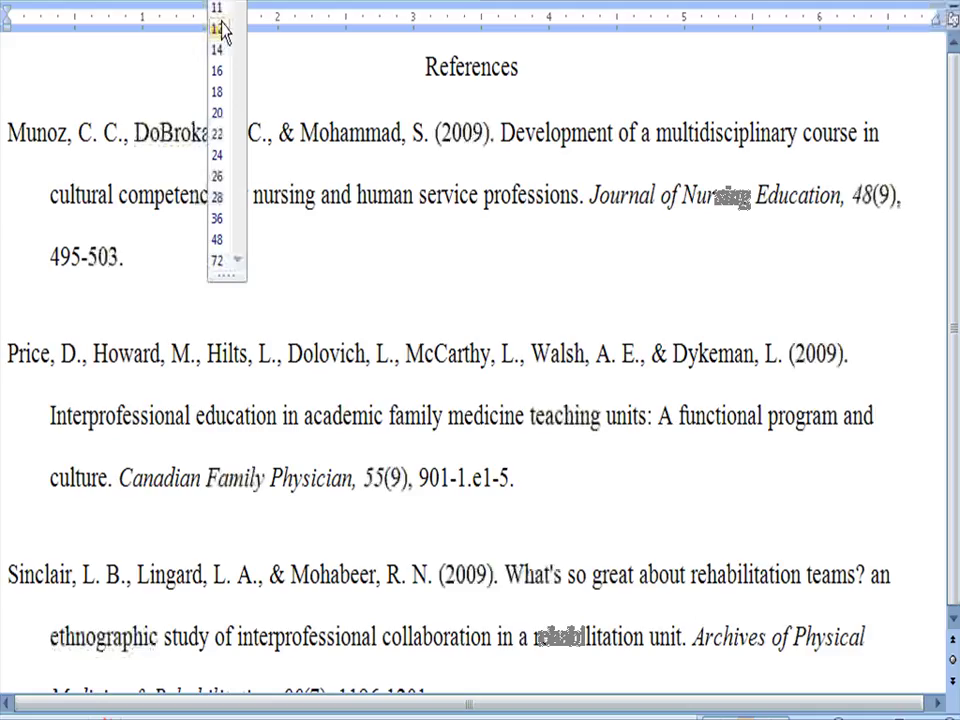
click(221, 27)
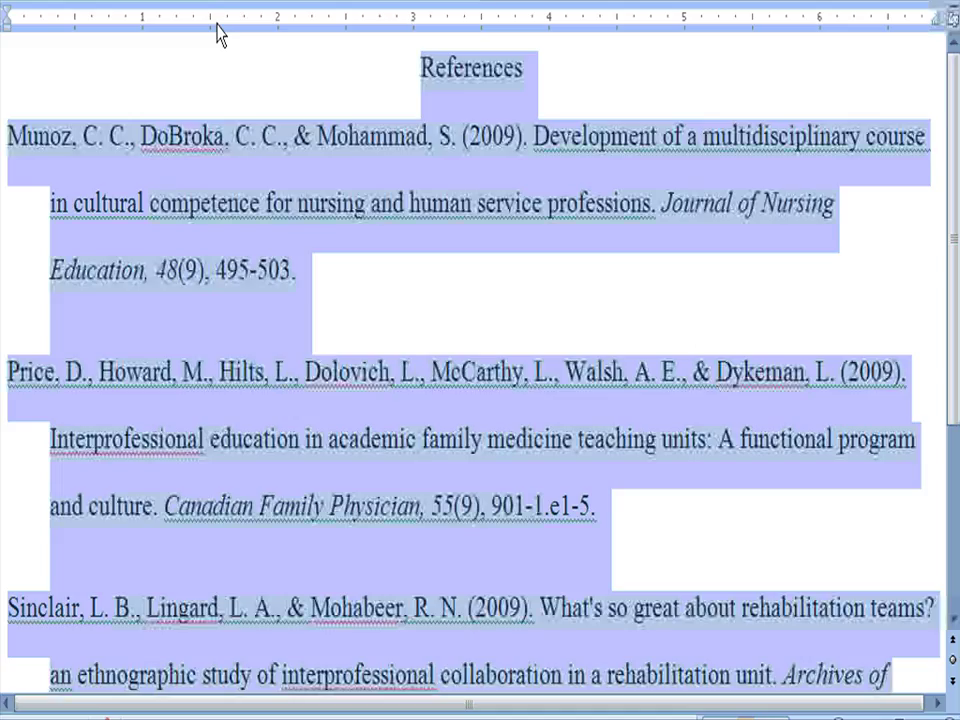
click(240, 100)
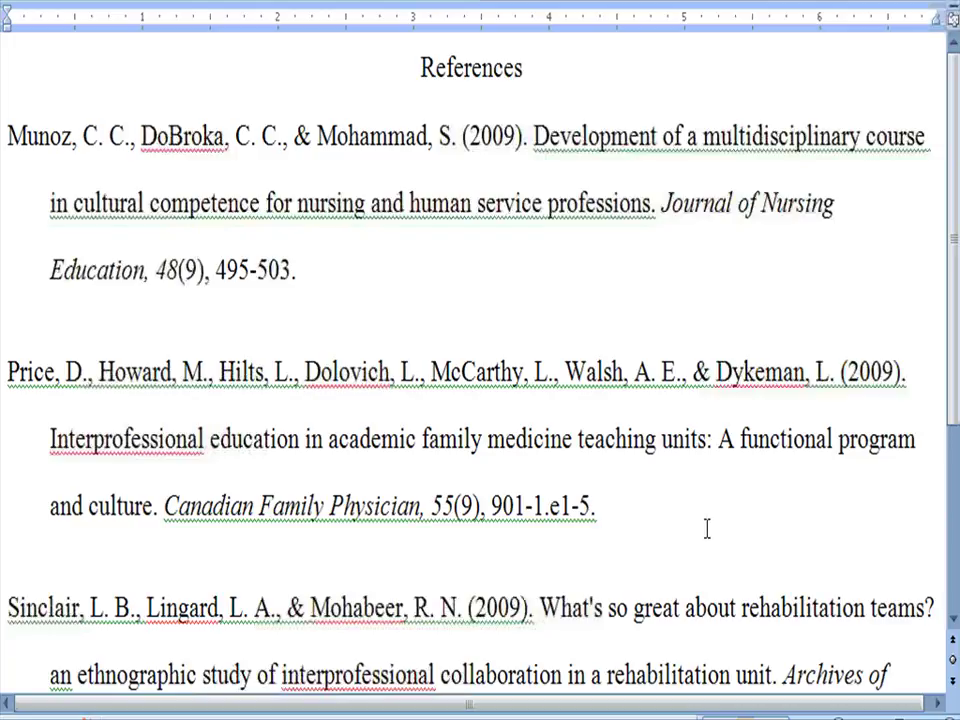
Review the reformatted reference list and close the document.
scroll(633, 470, down, 1)
scroll(633, 470, down, 3)
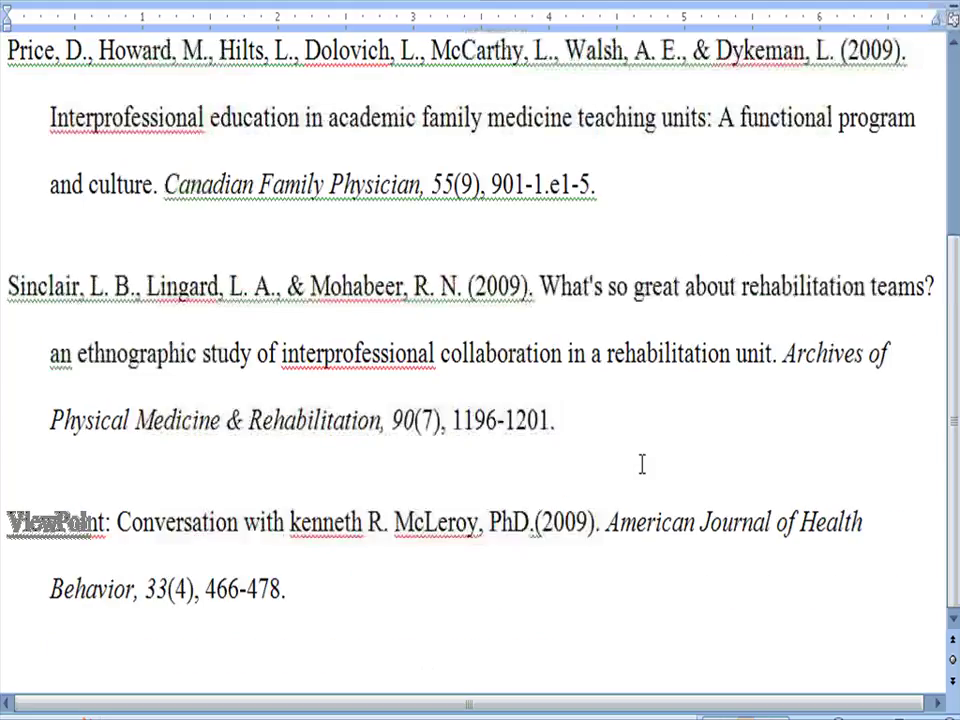
scroll(642, 463, up, 4)
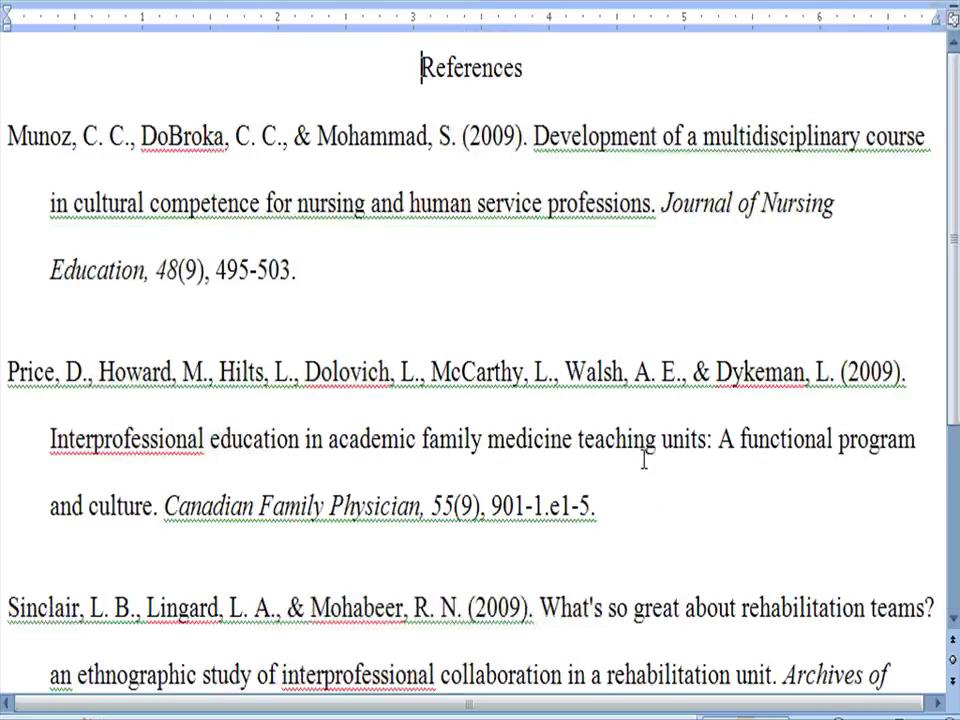
key(ctrl+w)
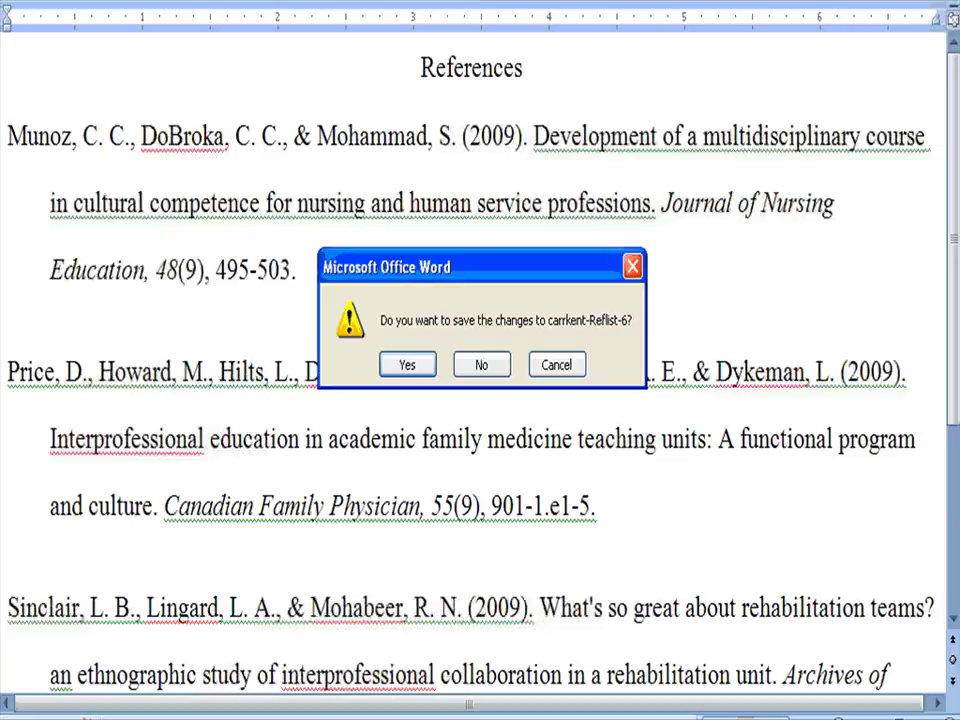
Close Word without saving, dismiss the Downloads window, and open the RefWorks Help options.
click(503, 370)
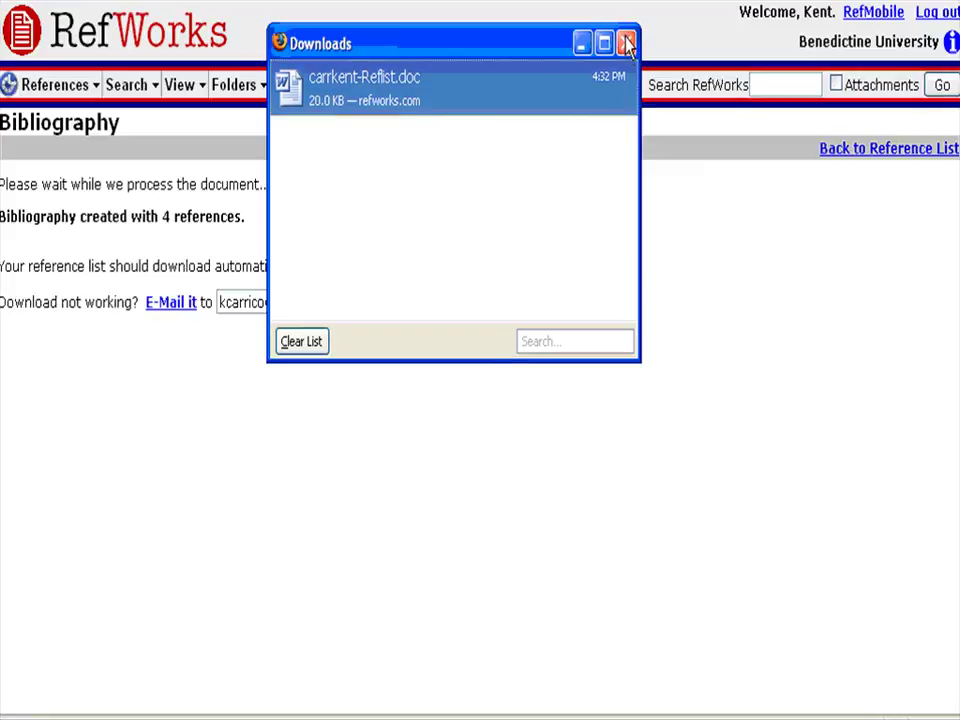
click(623, 41)
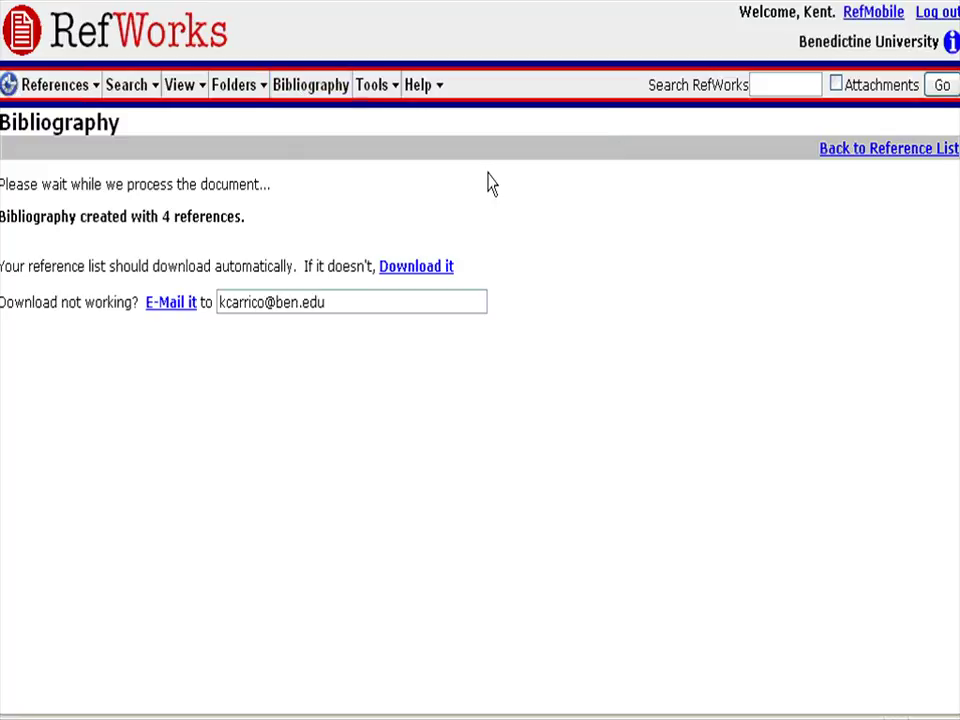
click(420, 86)
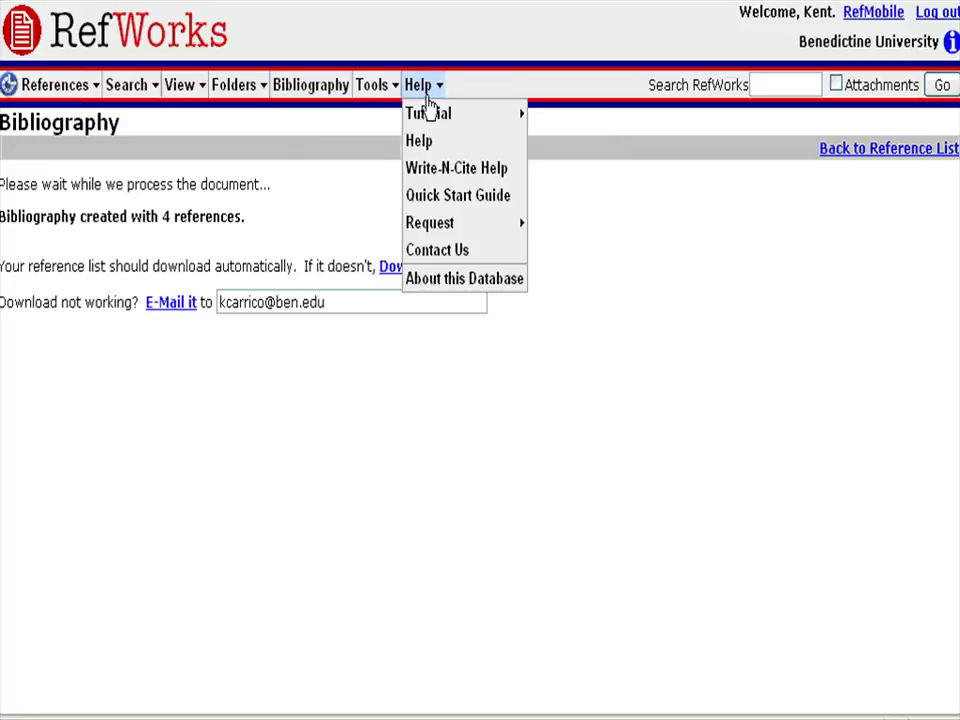
mouse_move(427, 122)
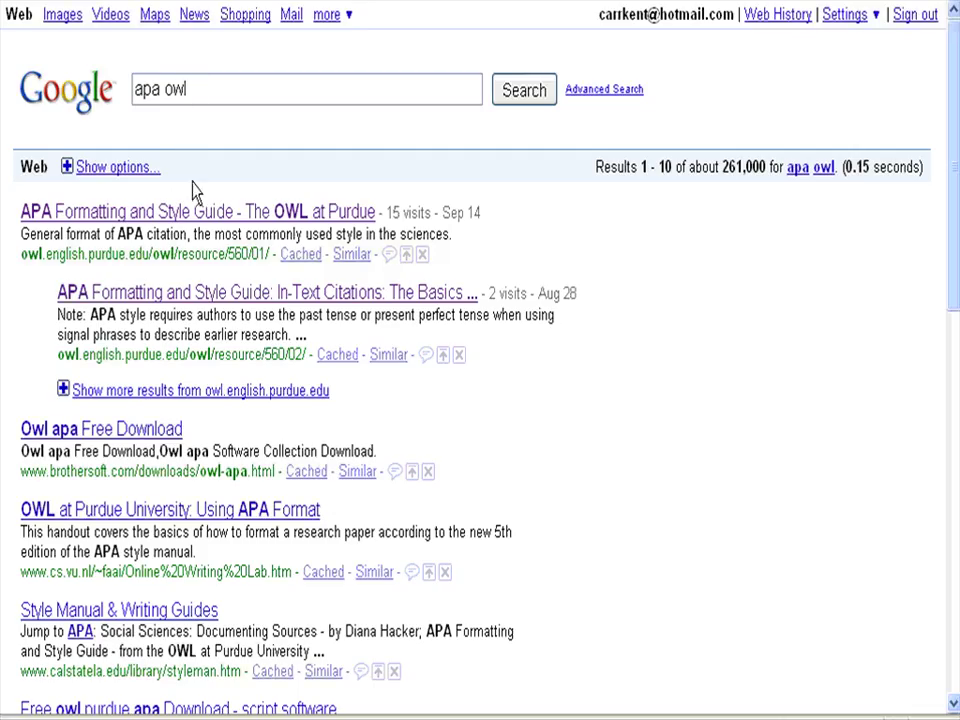
Open the OWL's 'APA Formatting and Style Guide' result and skim its 22-section list, including Reference List topics.
click(195, 214)
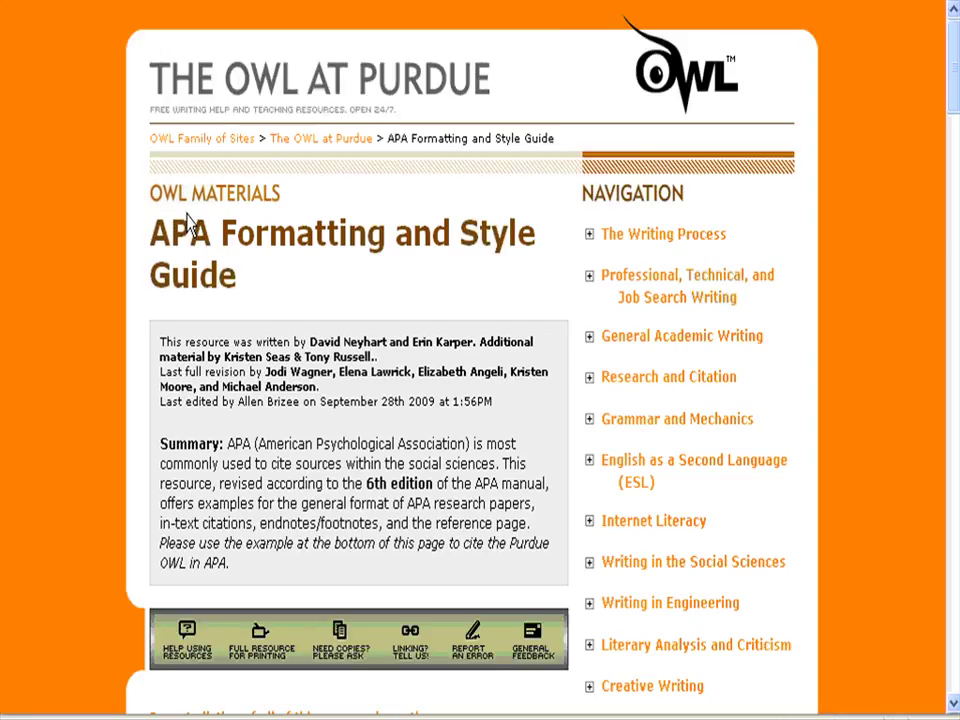
scroll(645, 387, down, 2)
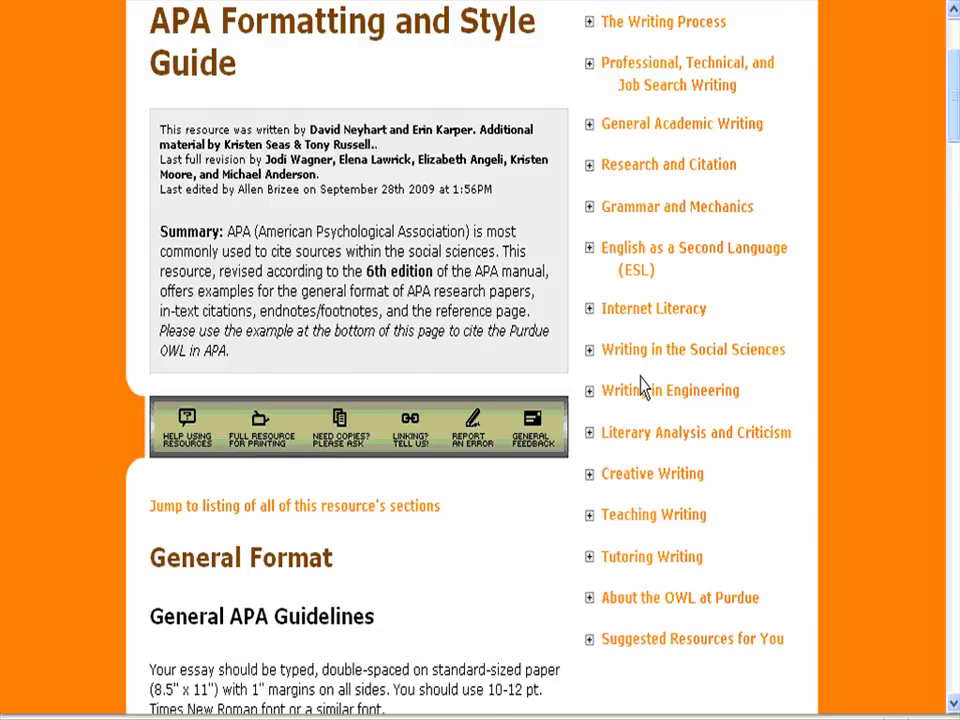
scroll(641, 388, down, 3)
scroll(643, 386, down, 2)
scroll(636, 377, down, 6)
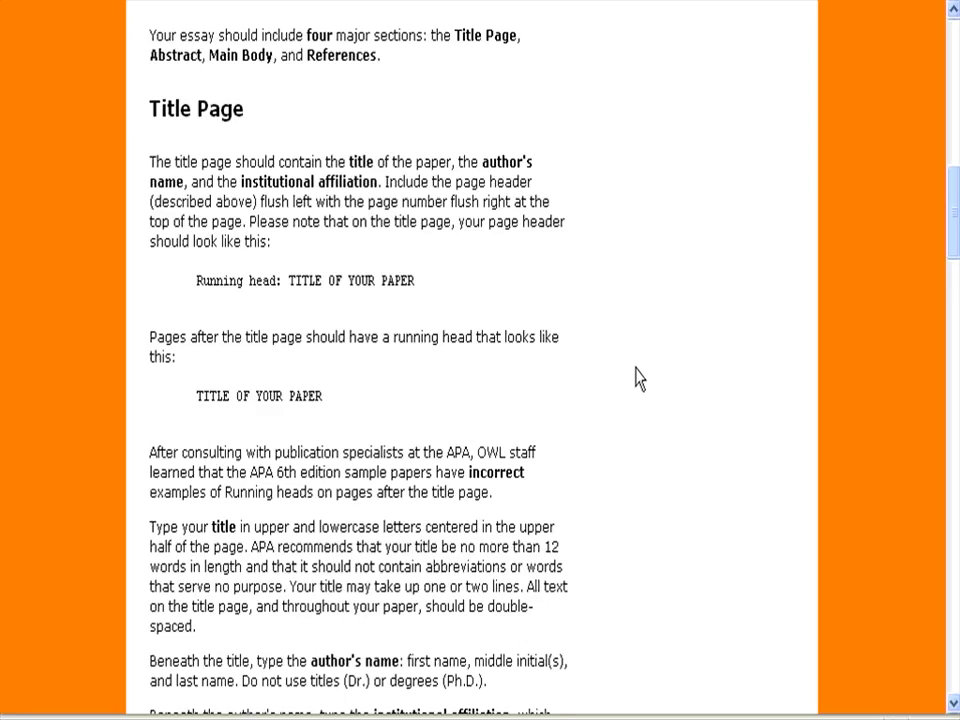
scroll(633, 377, down, 15)
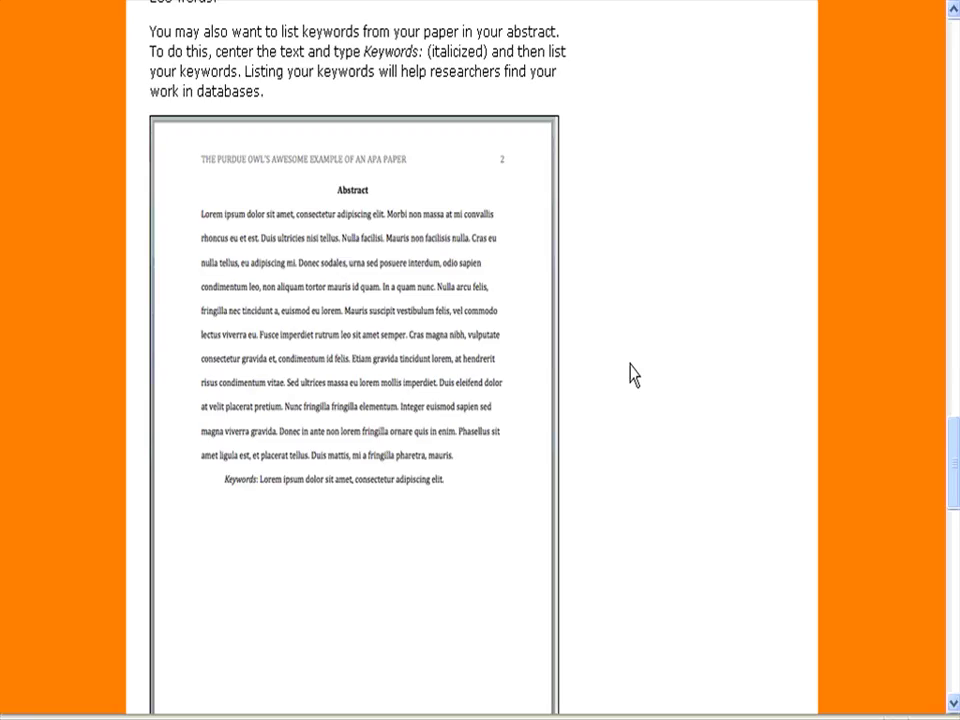
scroll(629, 369, down, 7)
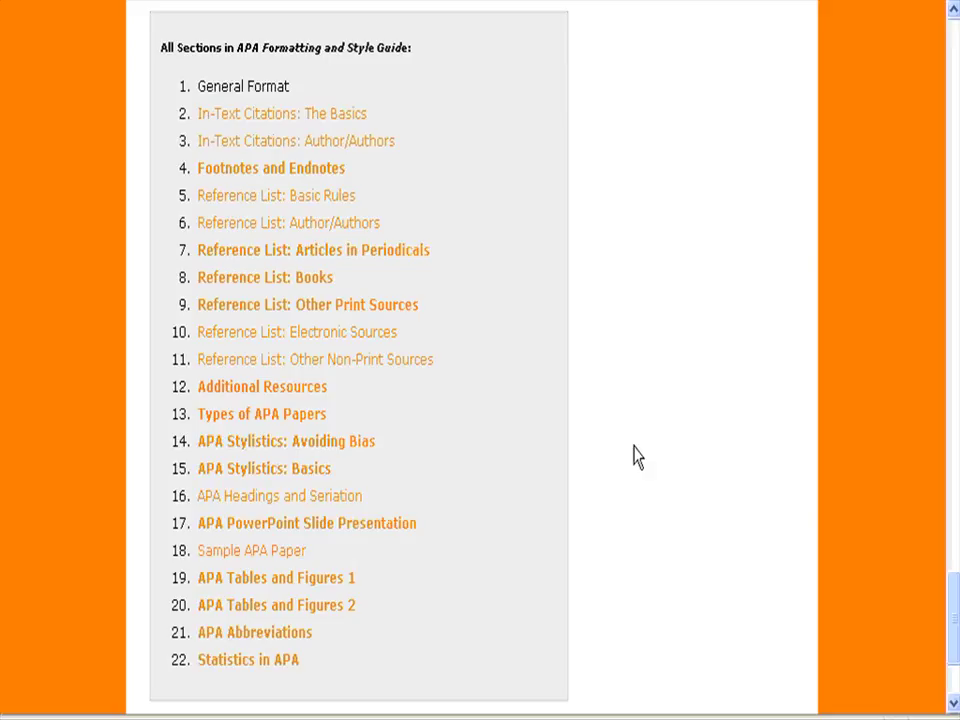
scroll(638, 457, up, 15)
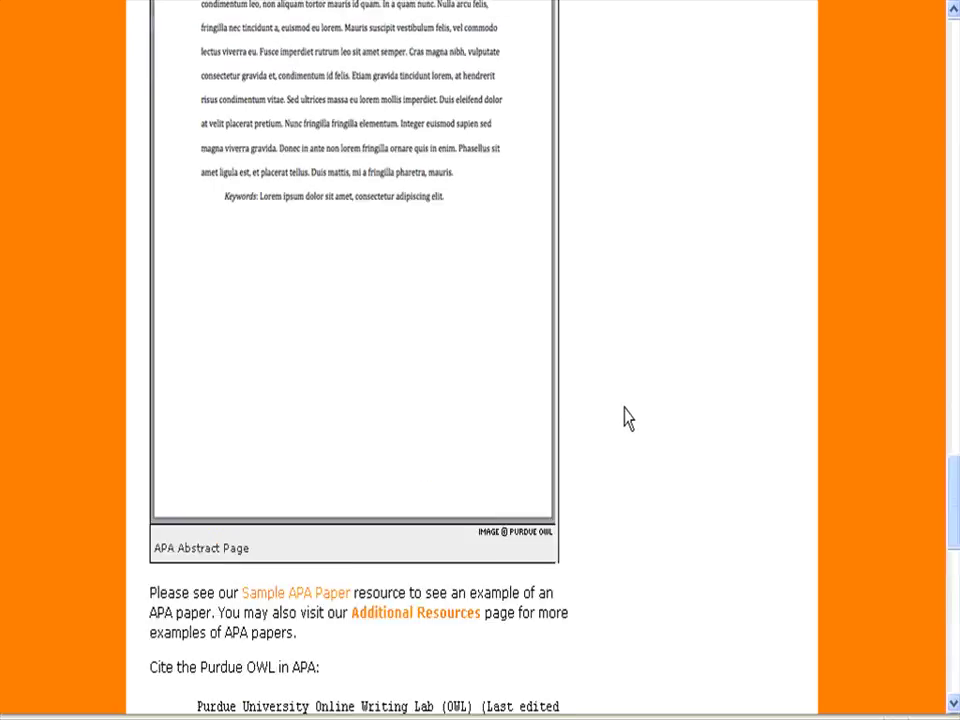
scroll(630, 408, up, 6)
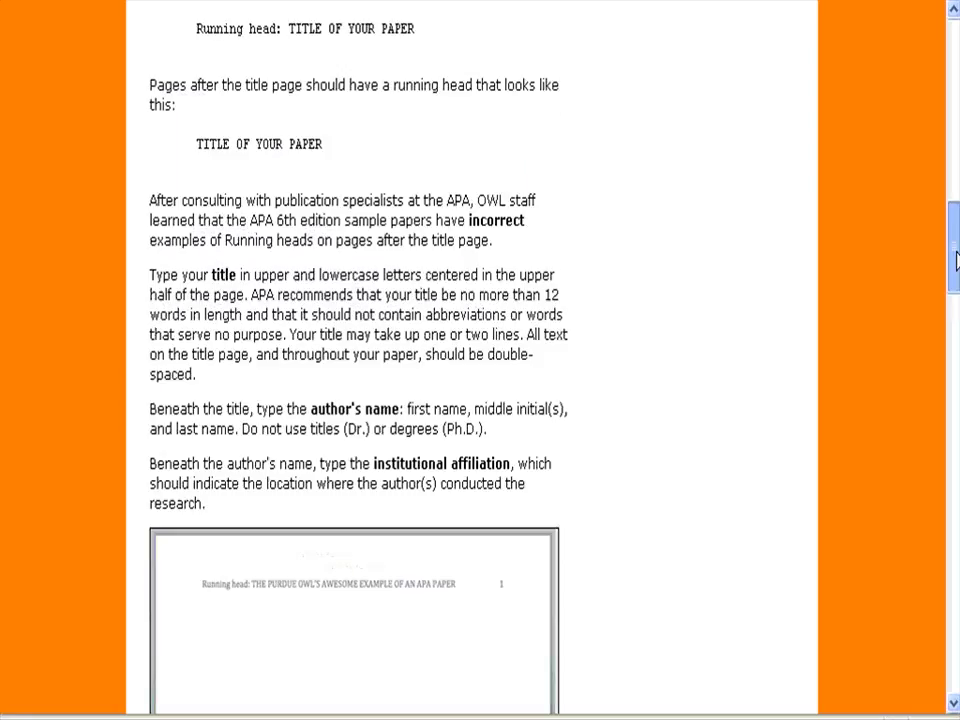
drag(956, 260, 956, 40)
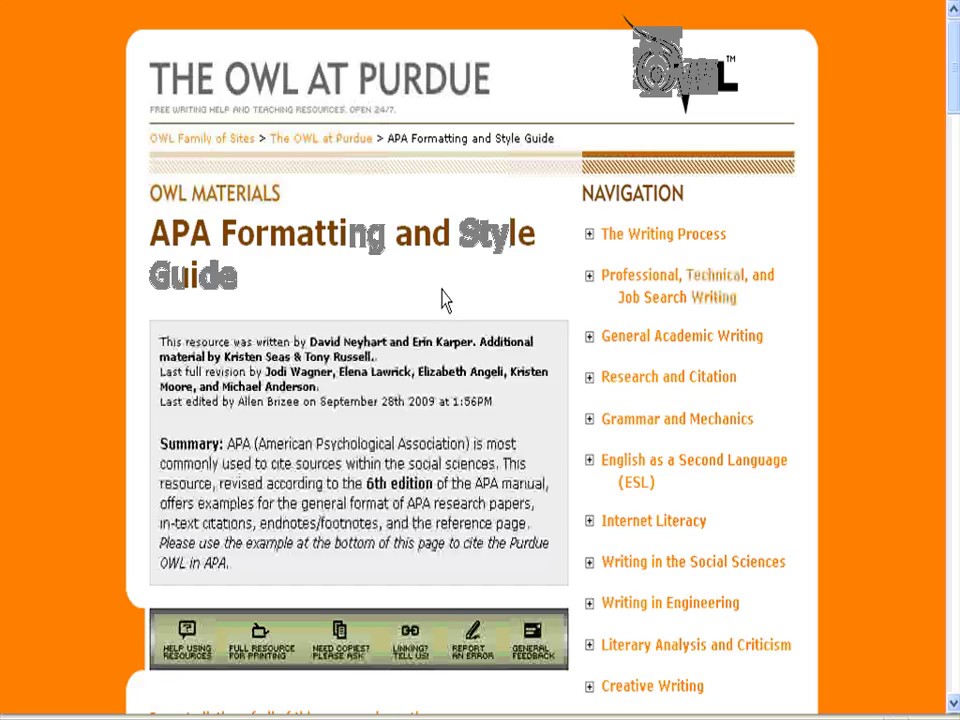